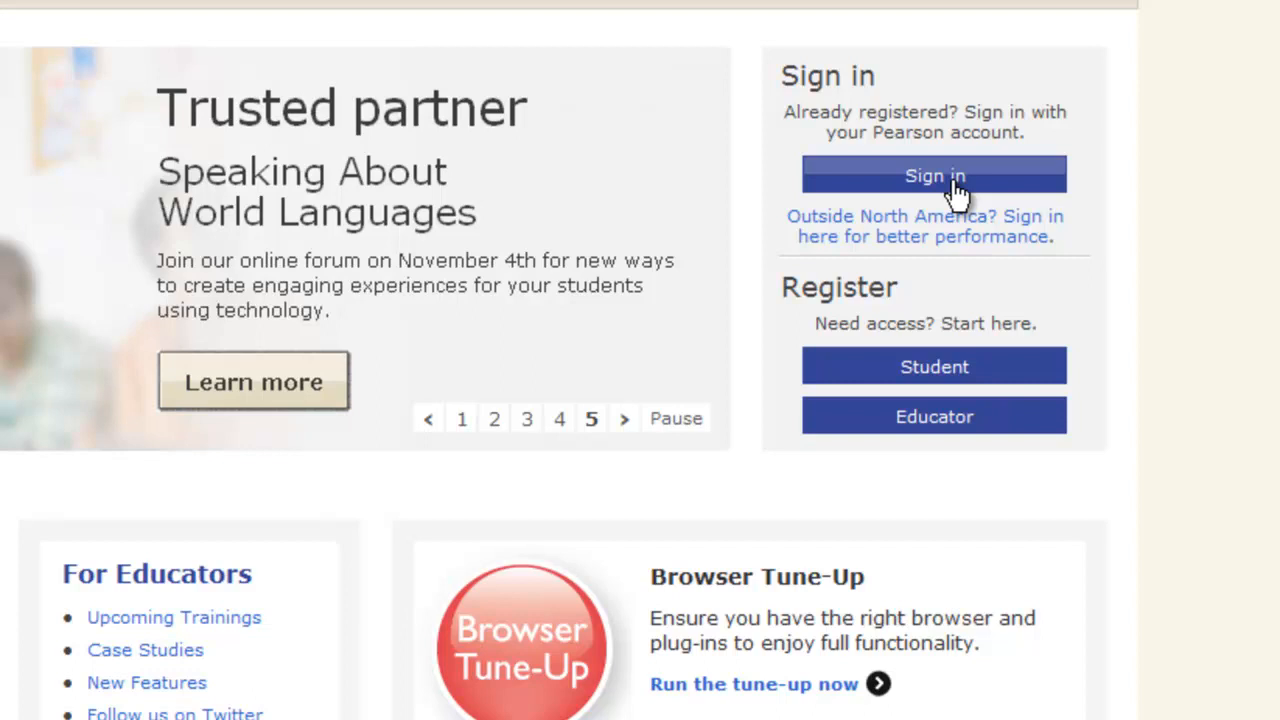
Open the Pearson account sign-in page and log in with the account's login name and password.
{"action": "left_click", "coordinate": [955, 192]}
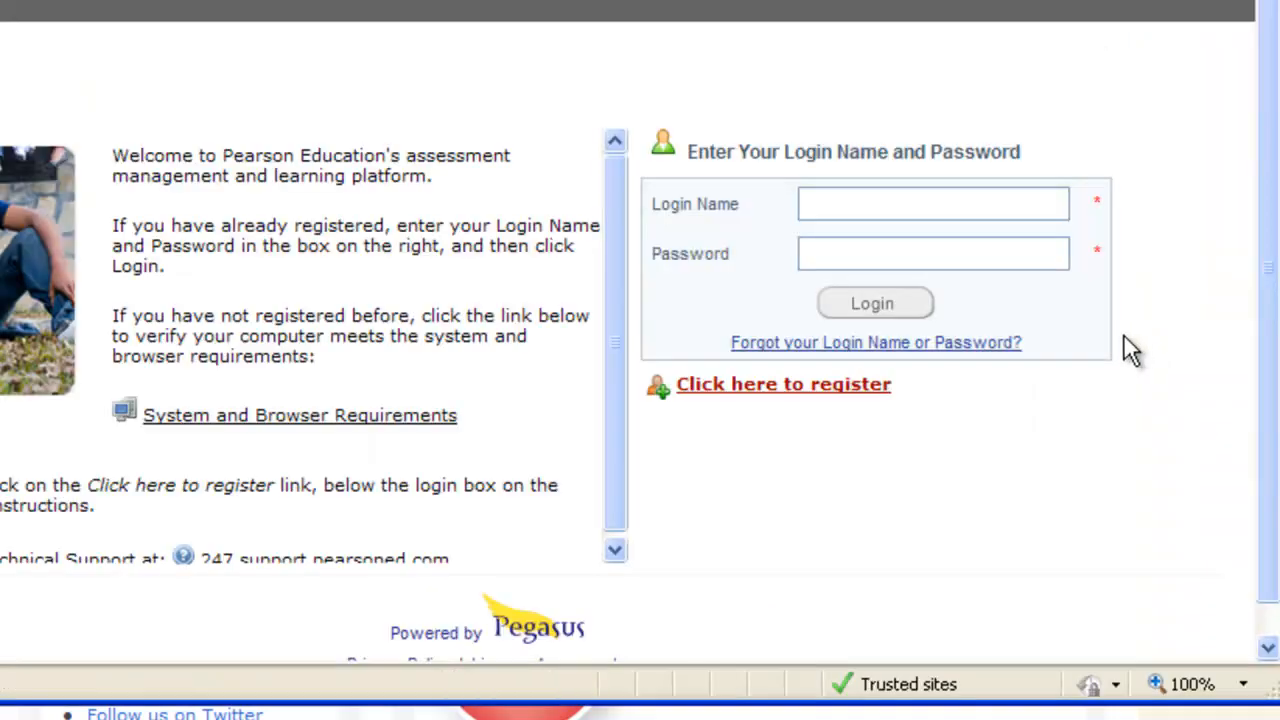
{"action": "left_click", "coordinate": [1022, 203]}
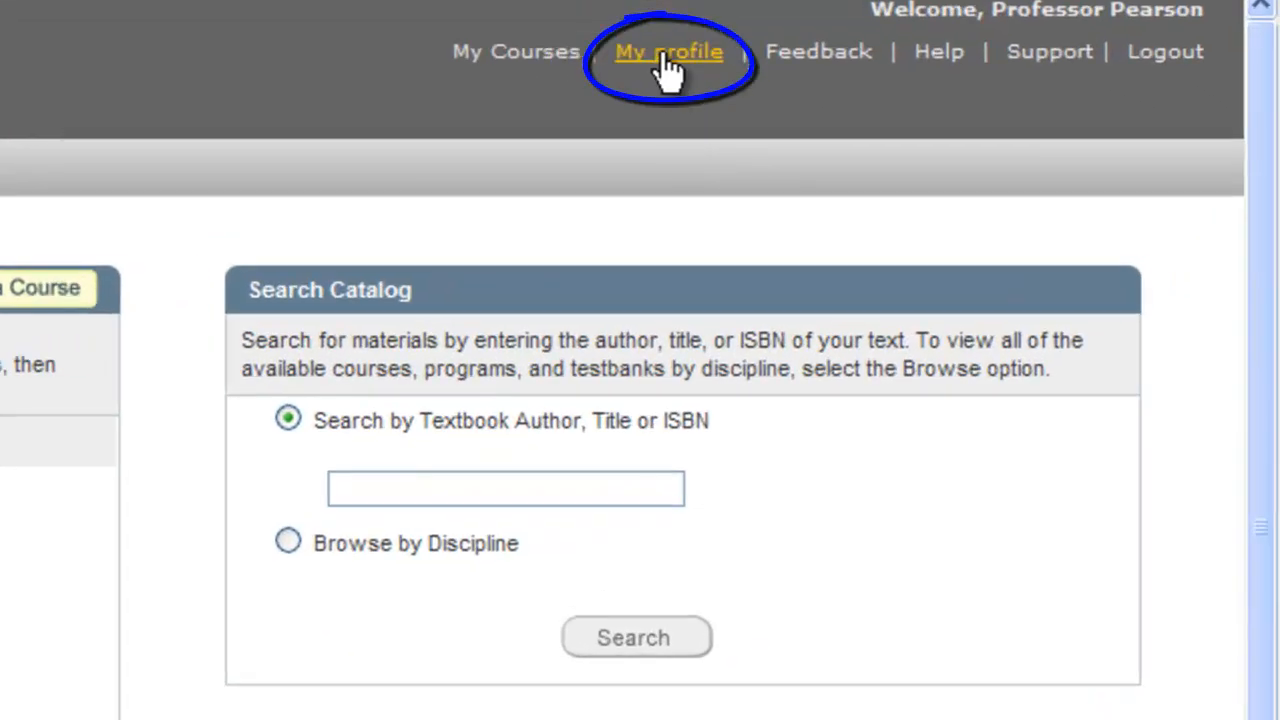
Set the profile's time zone to (GMT-08:00) Pacific Time (US and Canada); Tijuana and save the profile.
{"action": "left_click", "coordinate": [670, 55]}
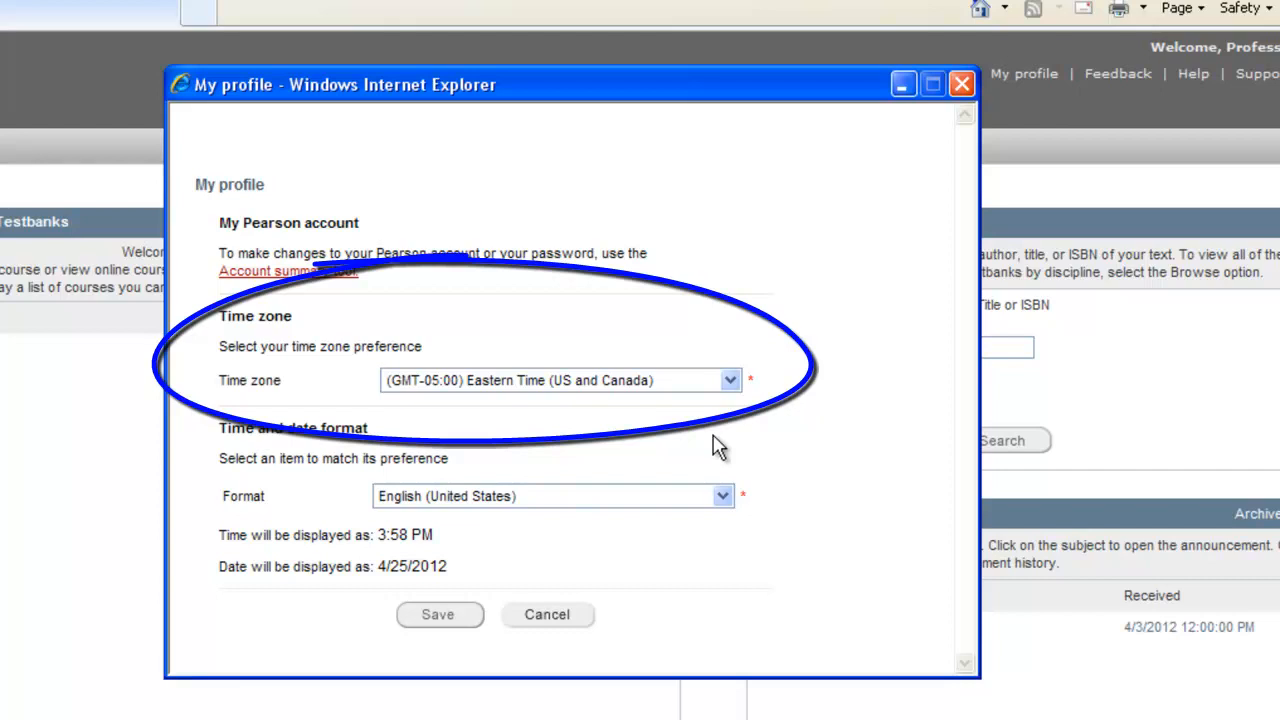
{"action": "left_click", "coordinate": [732, 381]}
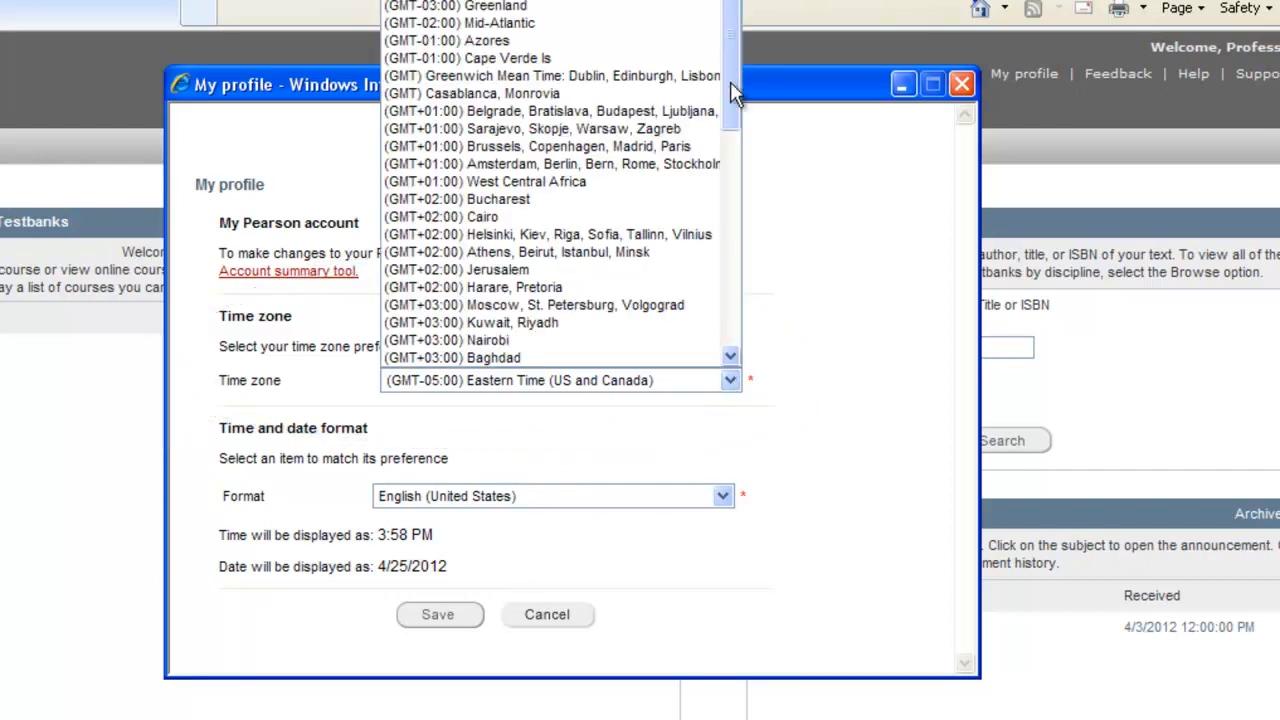
{"action": "scroll", "coordinate": [731, 86], "scroll_direction": "up", "scroll_amount": 4}
{"action": "left_click", "coordinate": [640, 2]}
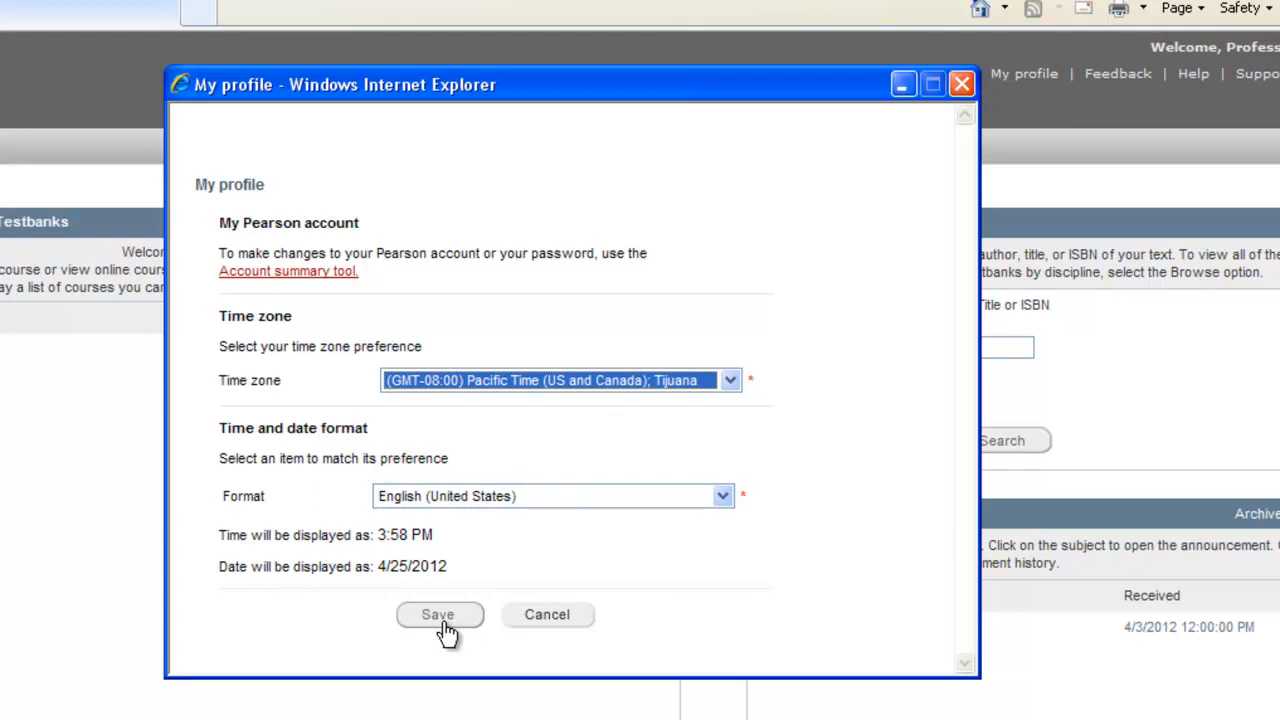
{"action": "left_click", "coordinate": [440, 614]}
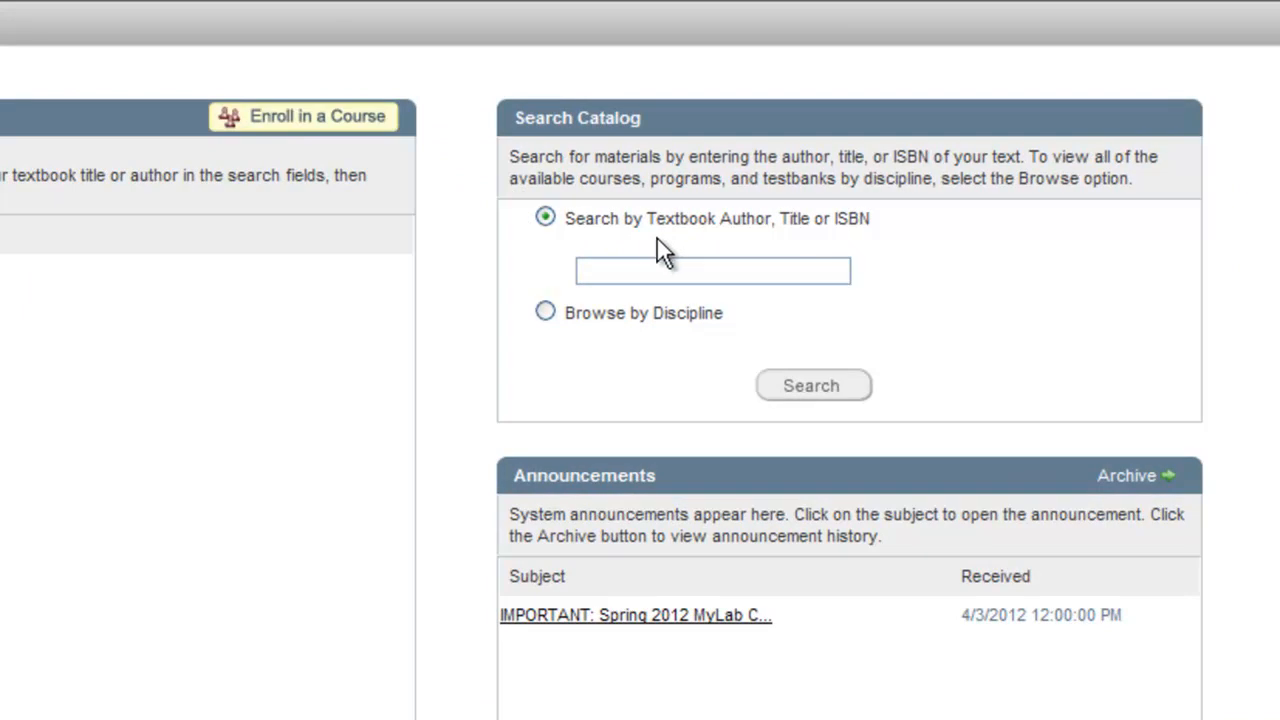
{"action": "left_click", "coordinate": [633, 273]}
{"action": "left_click", "coordinate": [544, 311]}
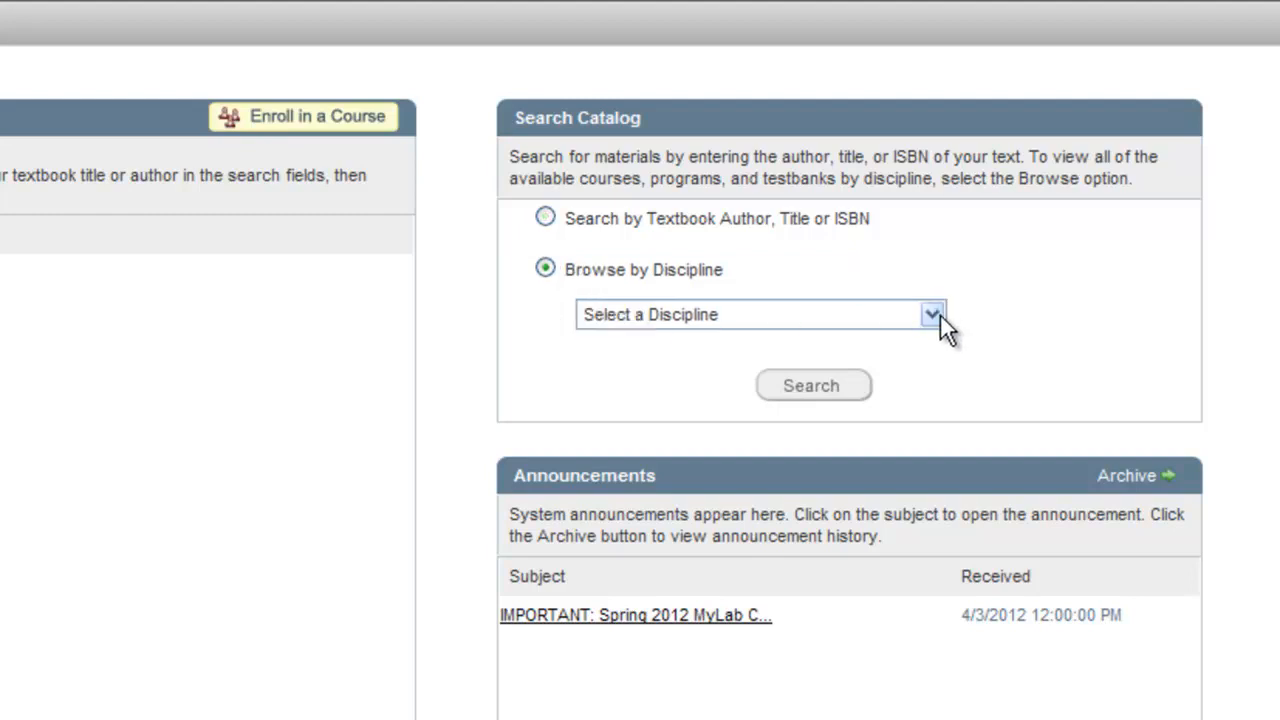
{"action": "left_click", "coordinate": [940, 316]}
{"action": "scroll", "coordinate": [903, 186], "scroll_direction": "down", "scroll_amount": 3}
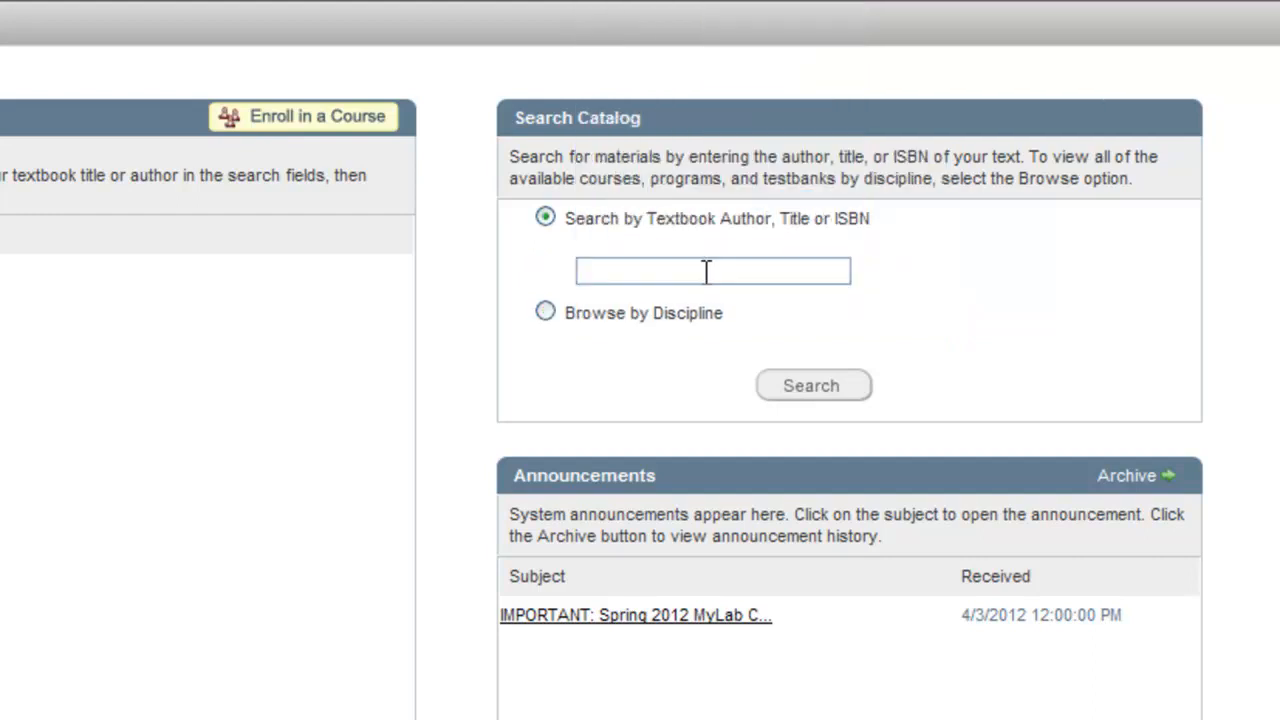
Search the catalog for "arriba" by textbook author, title or ISBN.
{"action": "left_click", "coordinate": [706, 271]}
{"action": "type", "text": "arr"}
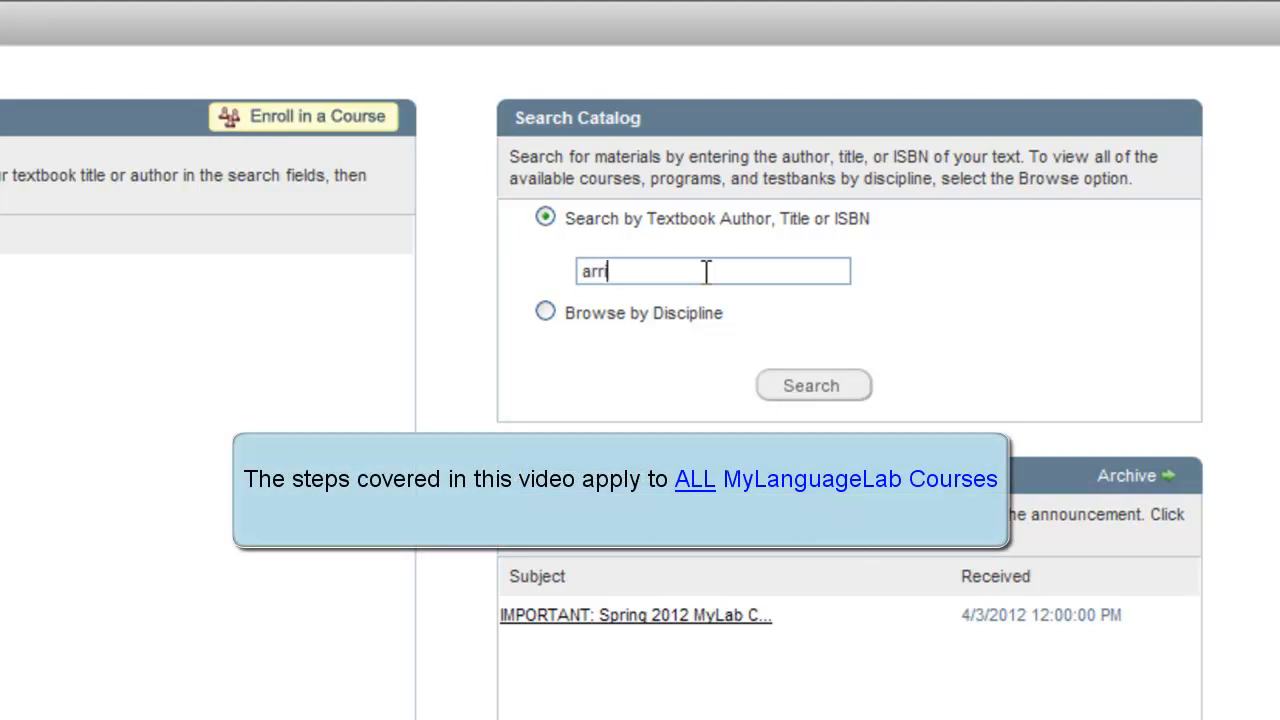
{"action": "type", "text": "iba"}
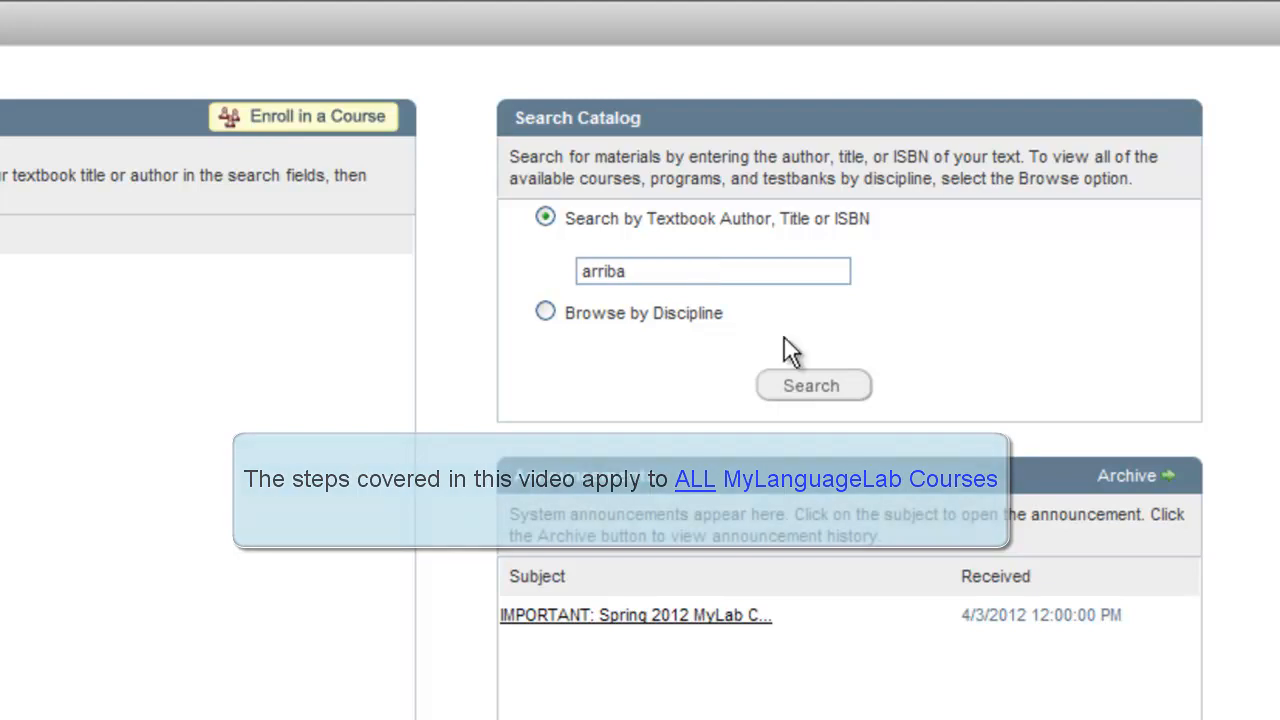
{"action": "left_click", "coordinate": [836, 390]}
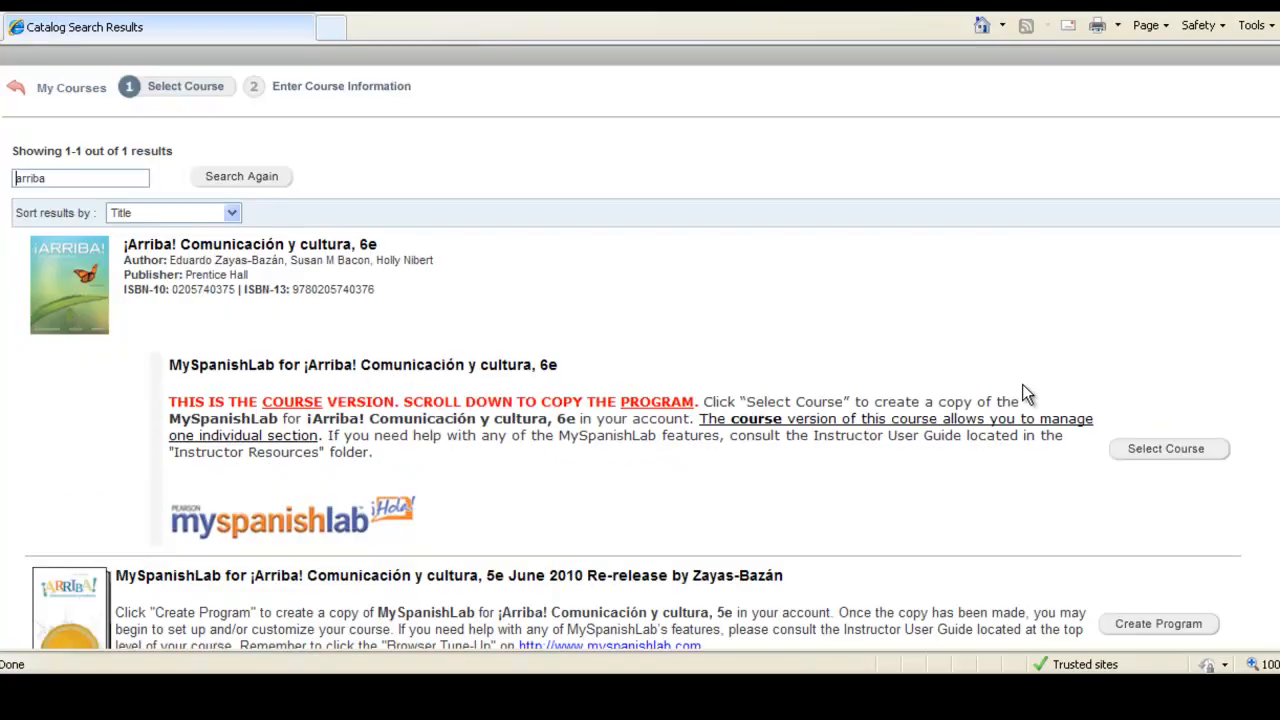
Select the course version of MySpanishLab for ¡Arriba! Comunicación y cultura, 6e and name the course "SPN 100 Section 1".
{"action": "scroll", "coordinate": [1022, 384], "scroll_direction": "down", "scroll_amount": 1}
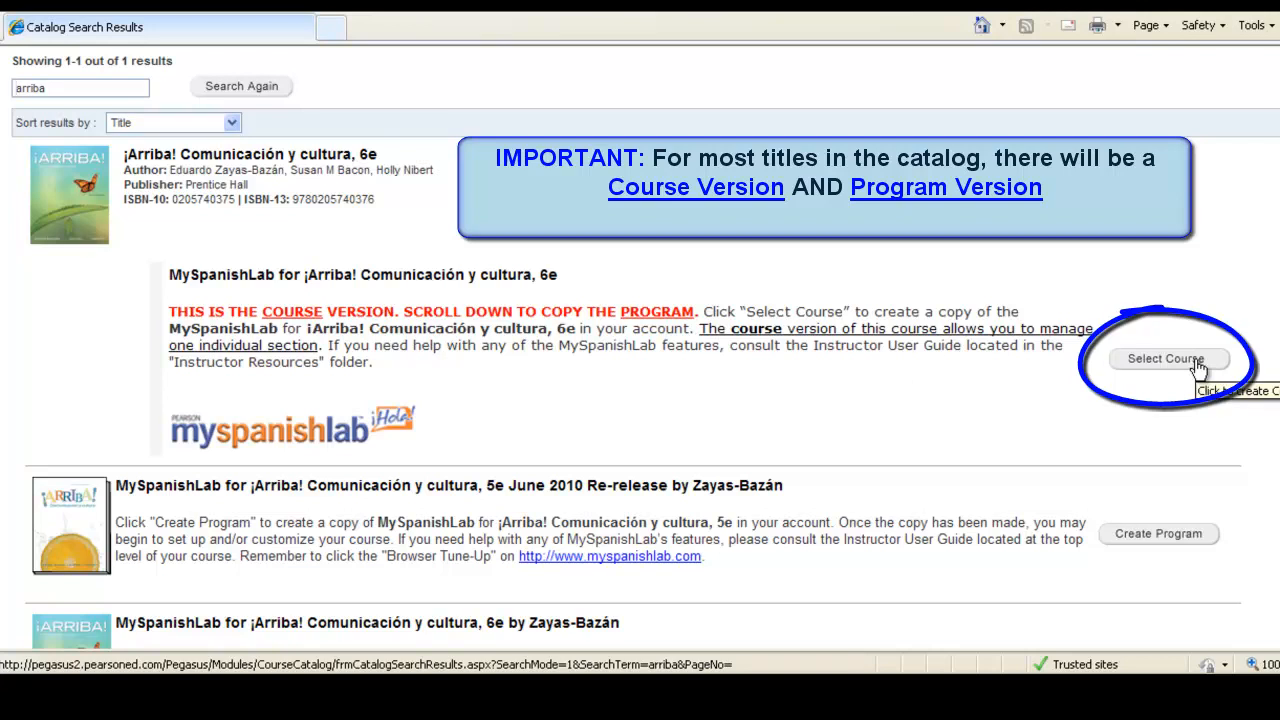
{"action": "scroll", "coordinate": [1254, 391], "scroll_direction": "down", "scroll_amount": 3}
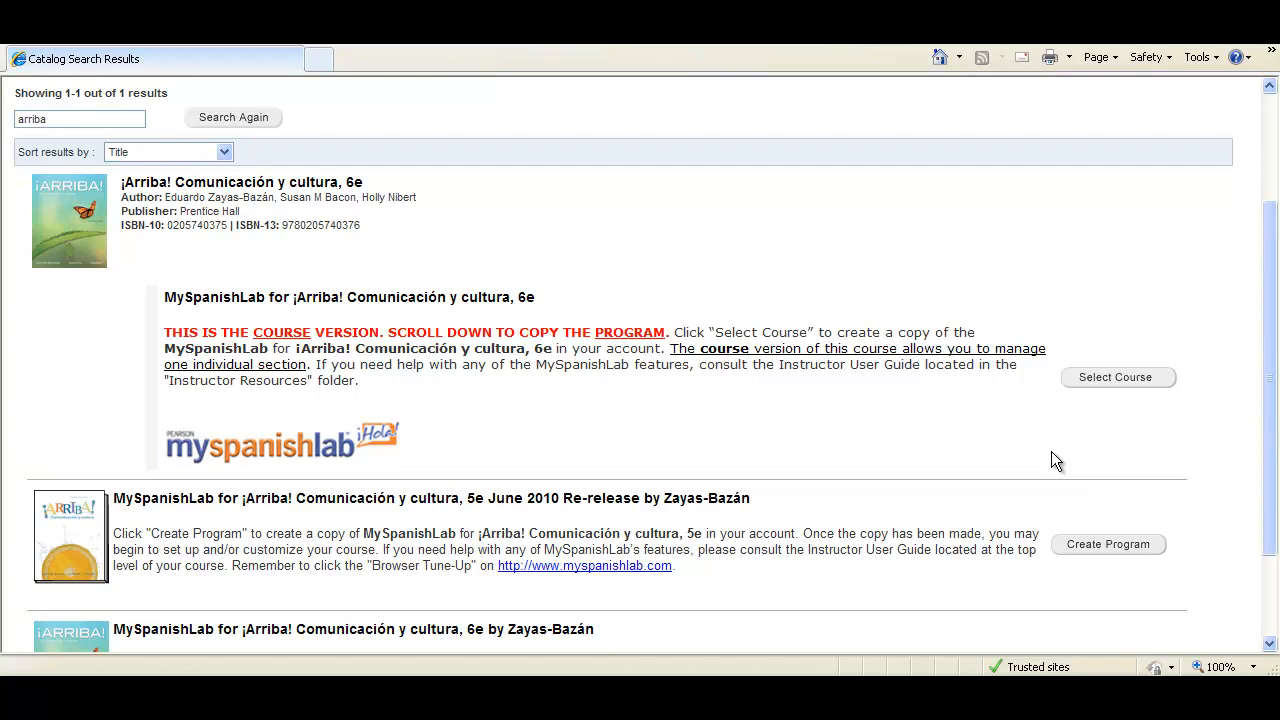
{"action": "left_click", "coordinate": [1133, 380]}
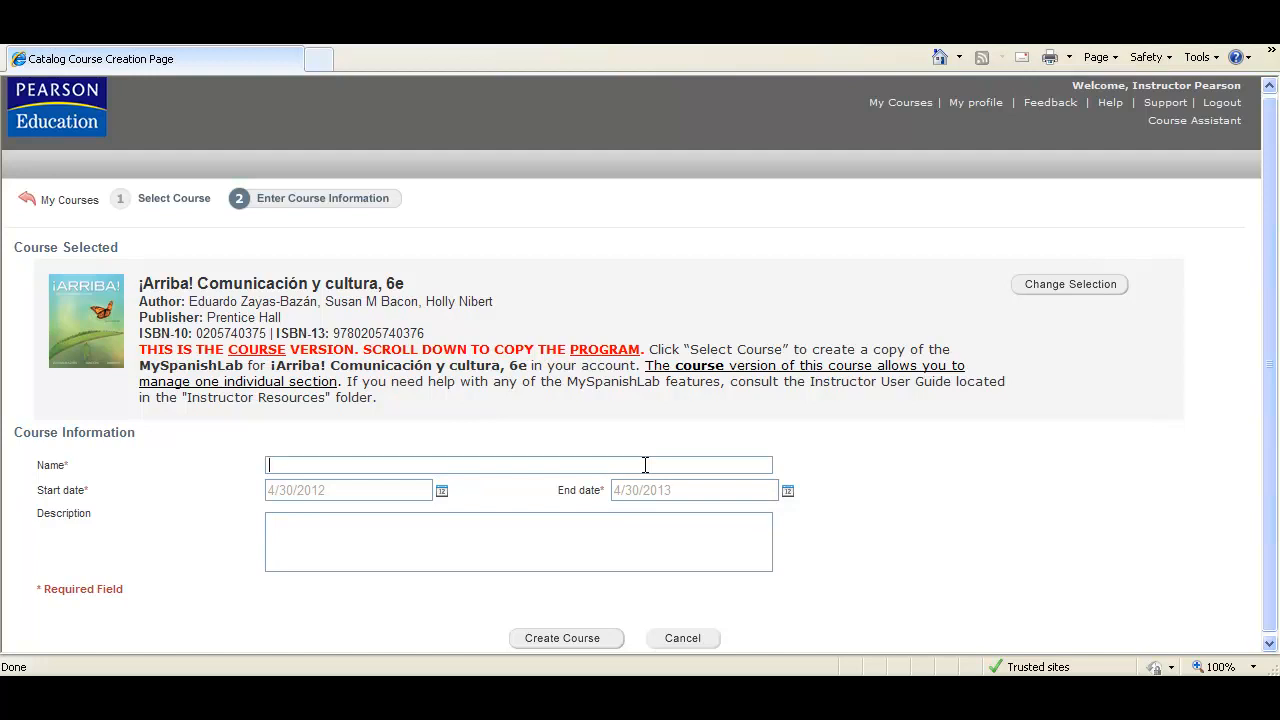
{"action": "type", "text": "SPN 100 Section 1"}
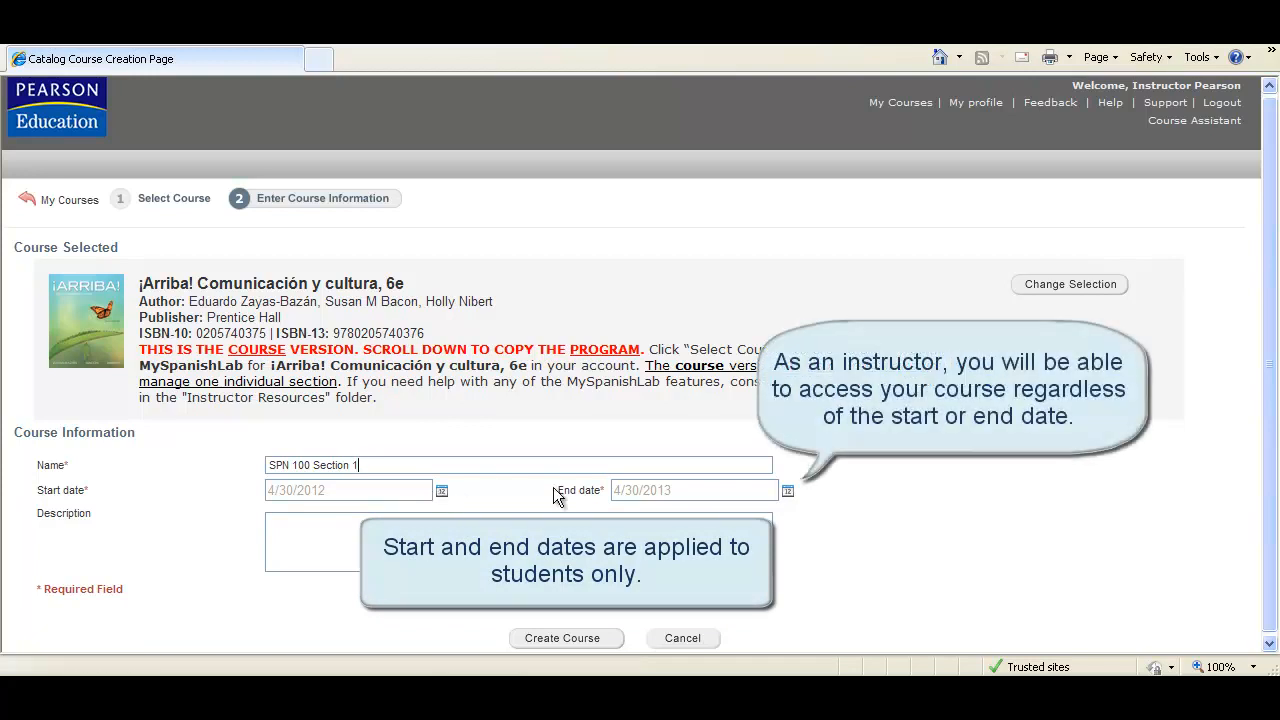
Set the course's end date to 8/31/2012, leave the description empty and create the course.
{"action": "left_click", "coordinate": [787, 491]}
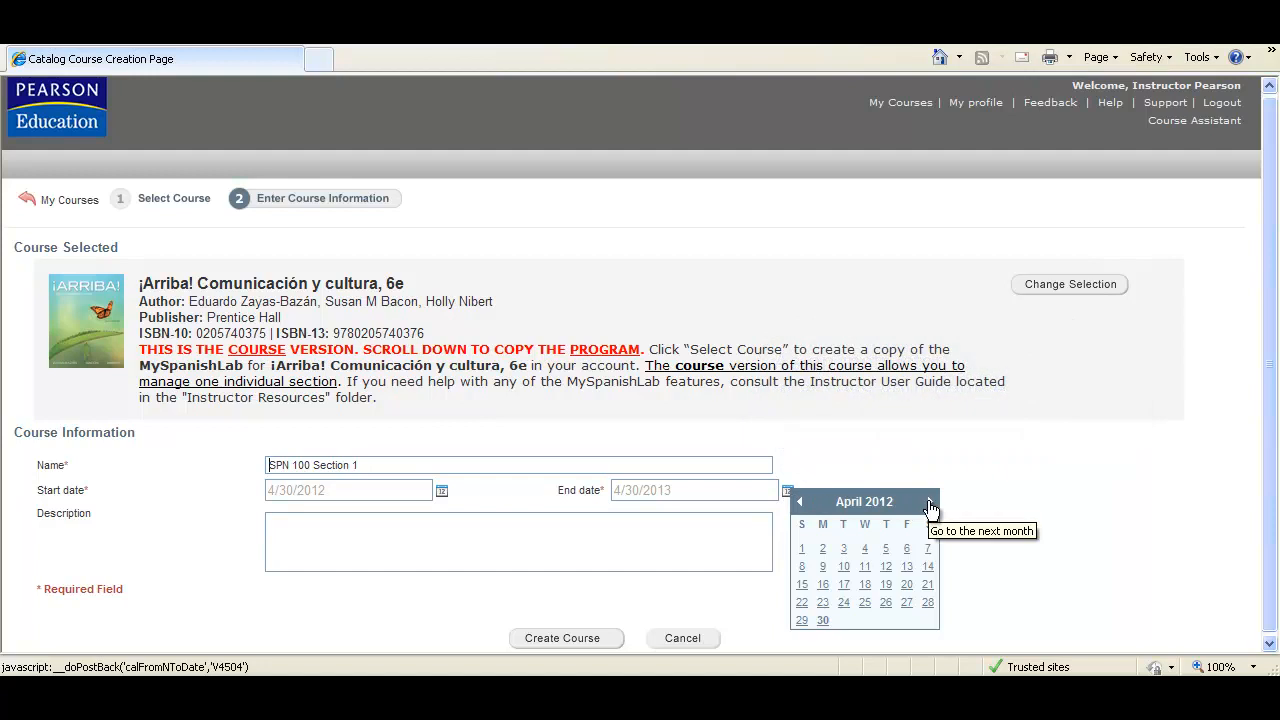
{"action": "left_click", "coordinate": [930, 503]}
{"action": "left_click", "coordinate": [930, 503]}
{"action": "left_click", "coordinate": [930, 503]}
{"action": "left_click", "coordinate": [930, 503]}
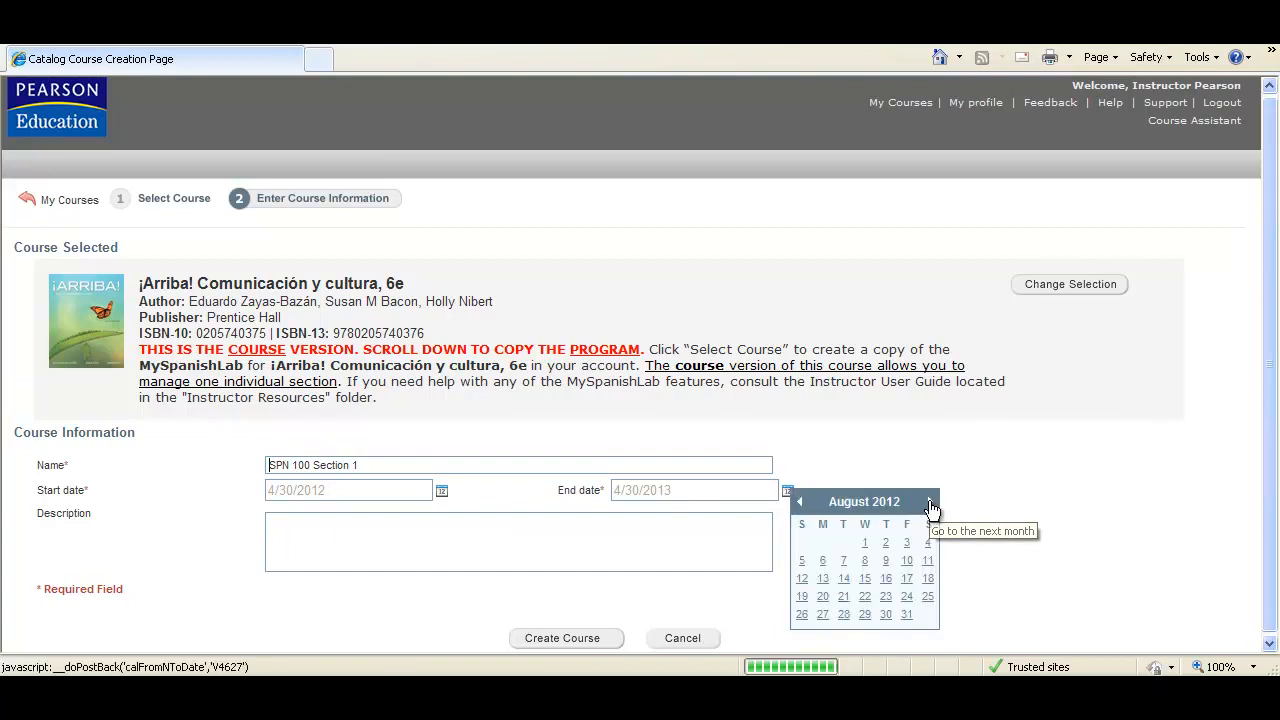
{"action": "left_click", "coordinate": [908, 613]}
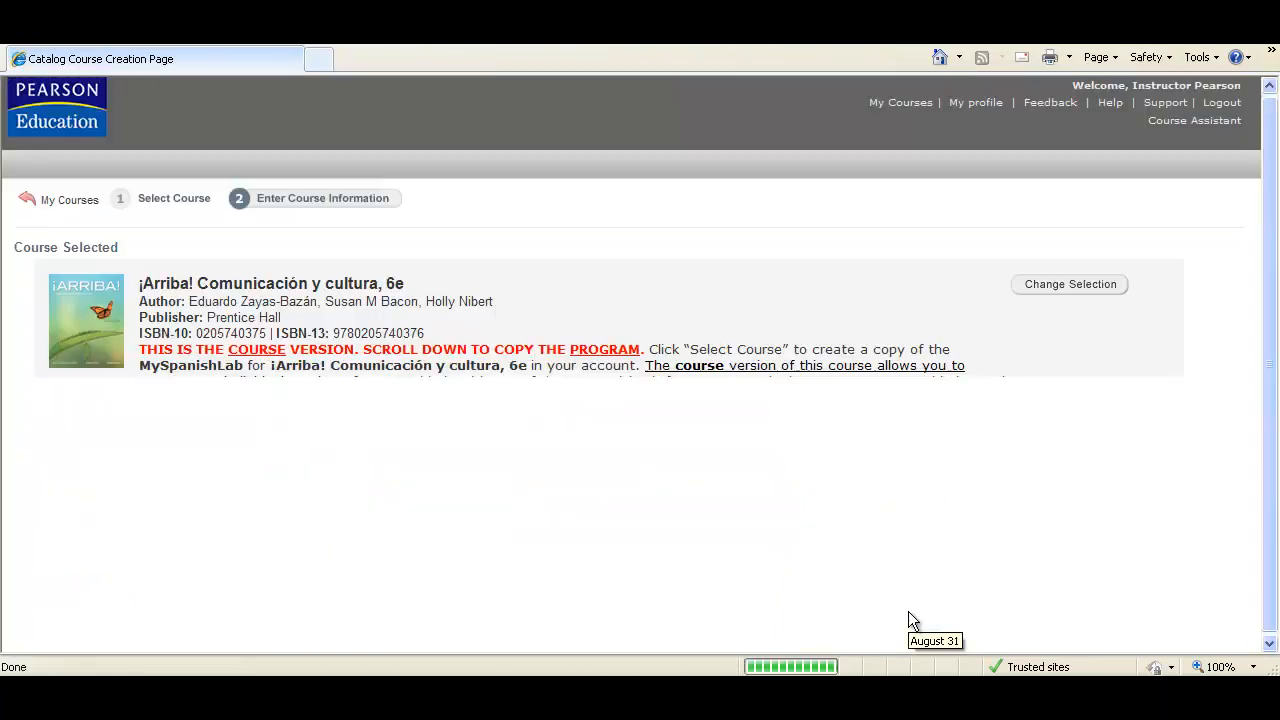
{"action": "left_click", "coordinate": [489, 531]}
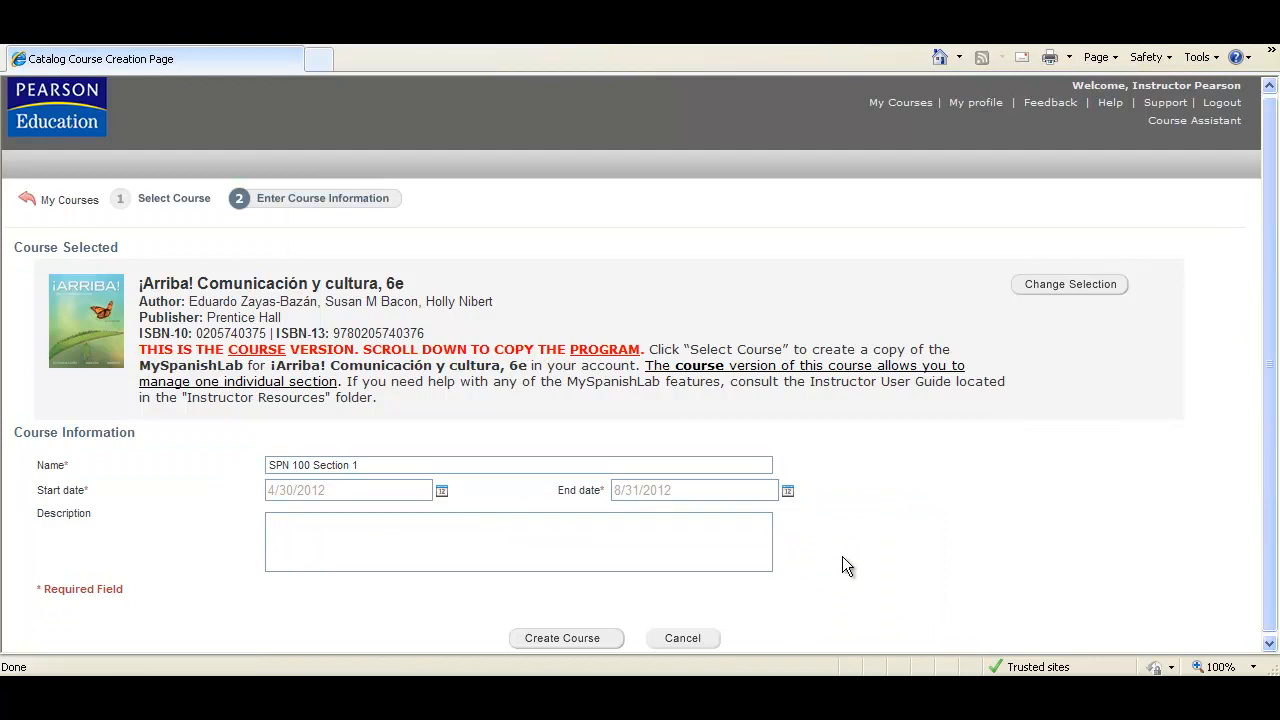
{"action": "left_click", "coordinate": [560, 640]}
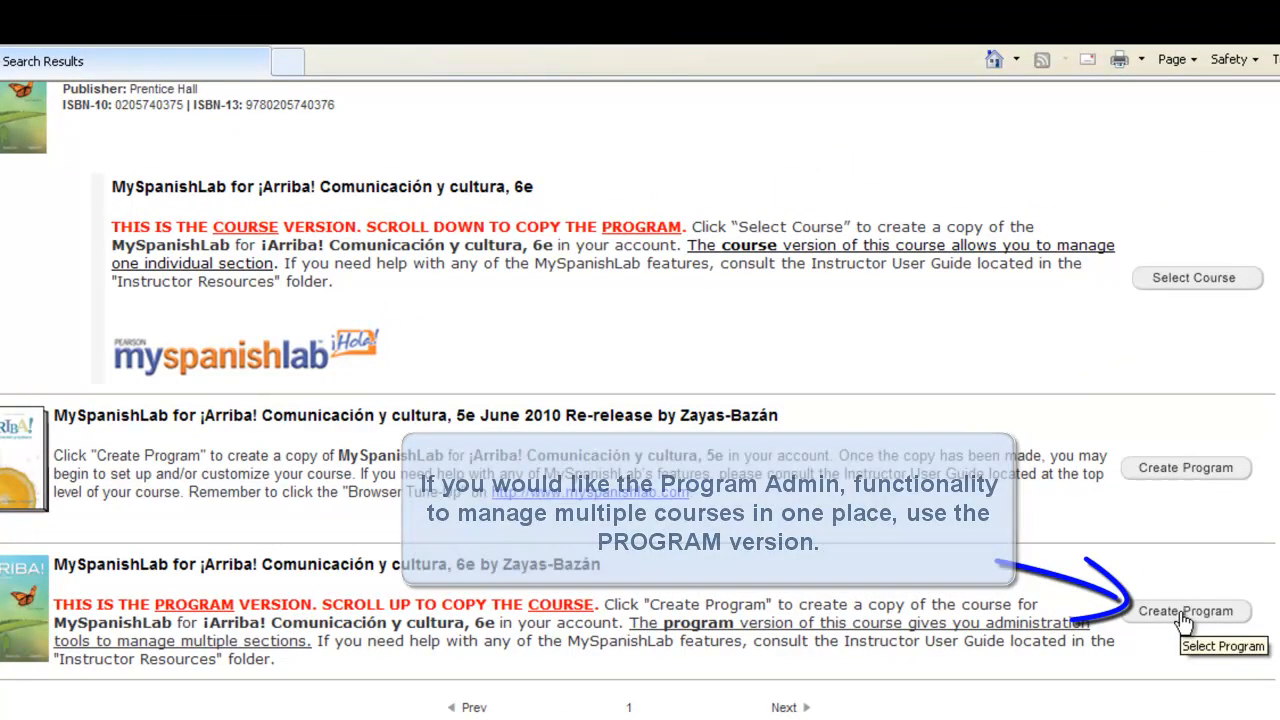
Create a program named "Spanish 100" from the program version of MySpanishLab for ¡Arriba! Comunicación y cultura, 6e.
{"action": "left_click", "coordinate": [1183, 621]}
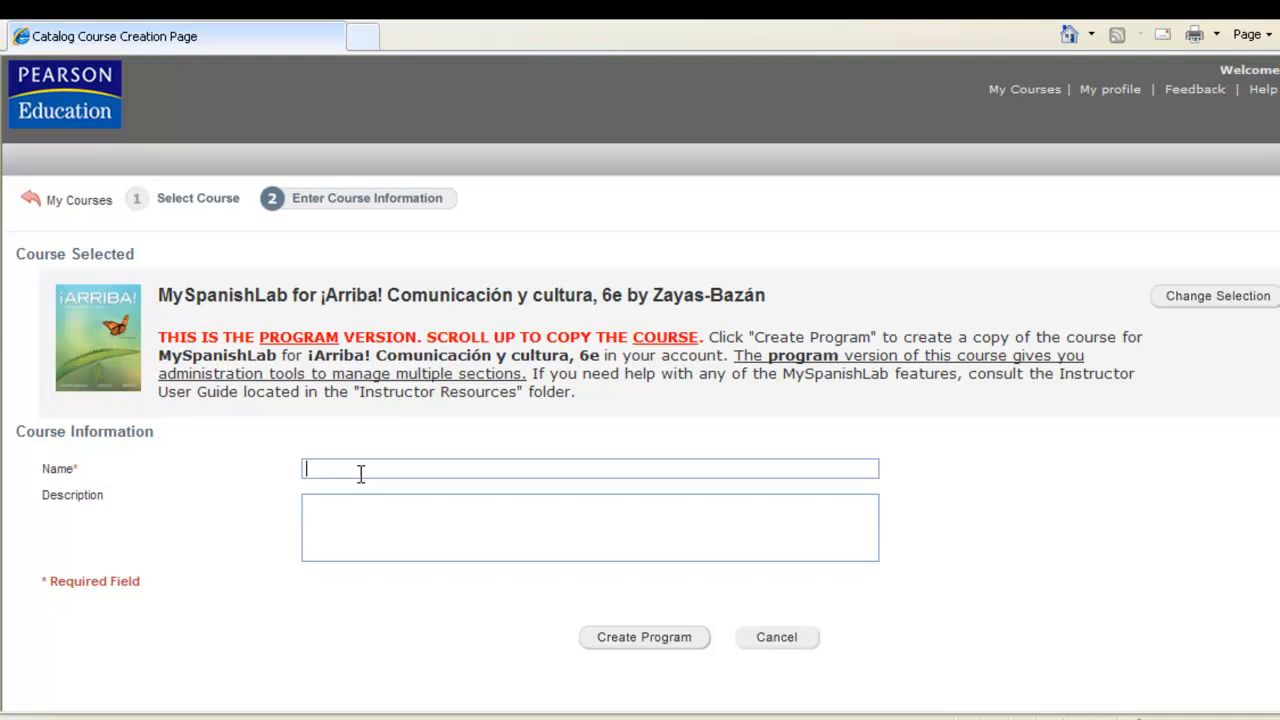
{"action": "type", "text": "Spanish 100"}
{"action": "left_click", "coordinate": [405, 531]}
{"action": "left_click", "coordinate": [652, 644]}
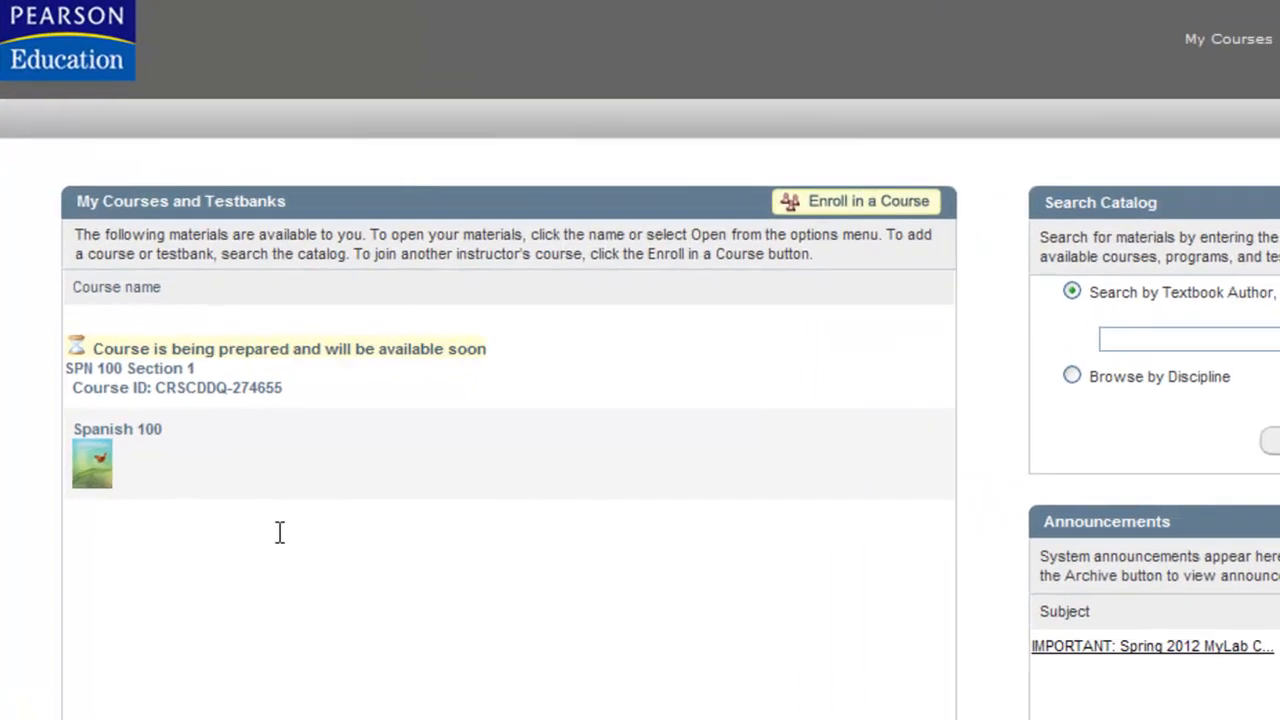
Open the Spanish 100 program from the list of courses and testbanks.
{"action": "mouse_move", "coordinate": [277, 361]}
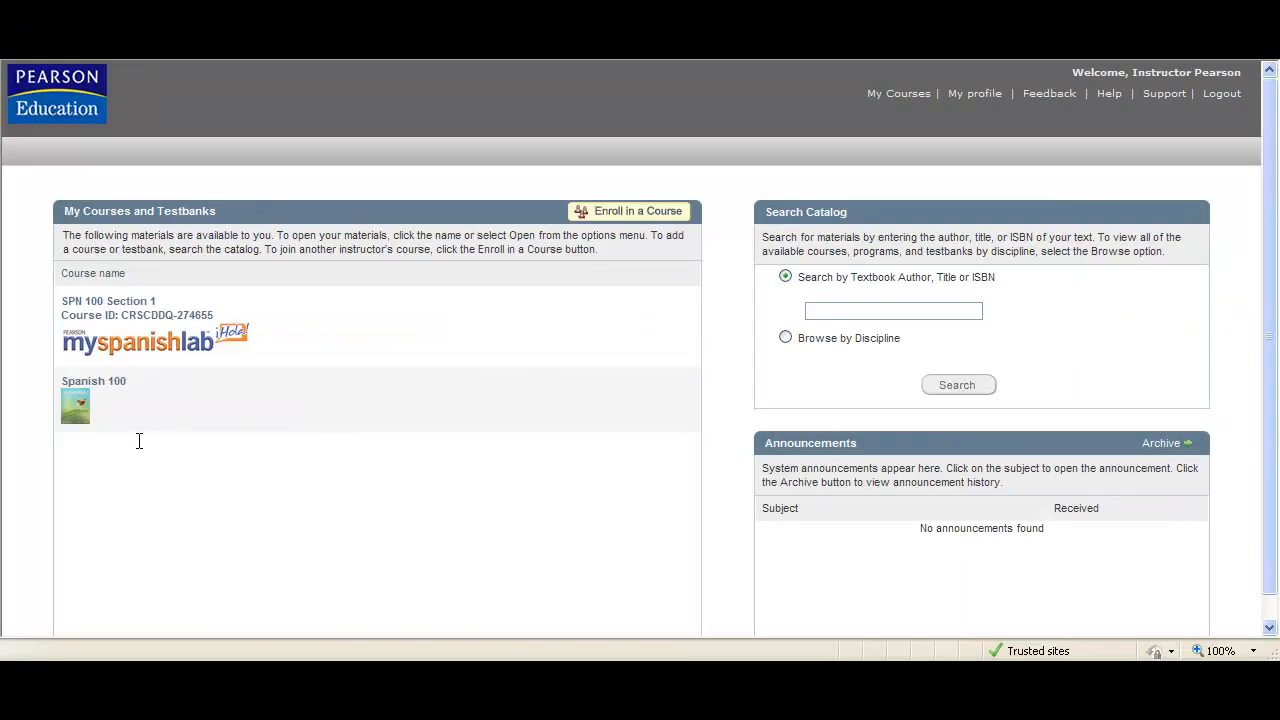
{"action": "mouse_move", "coordinate": [129, 418]}
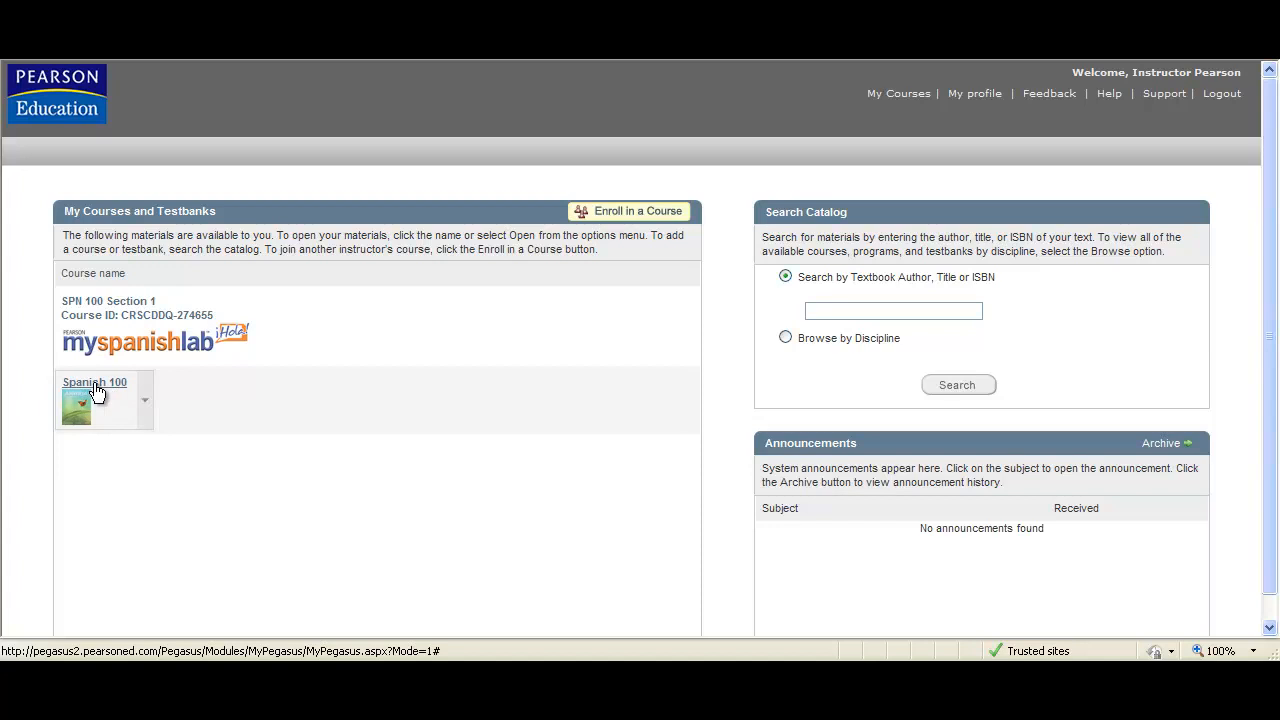
{"action": "left_click", "coordinate": [95, 388]}
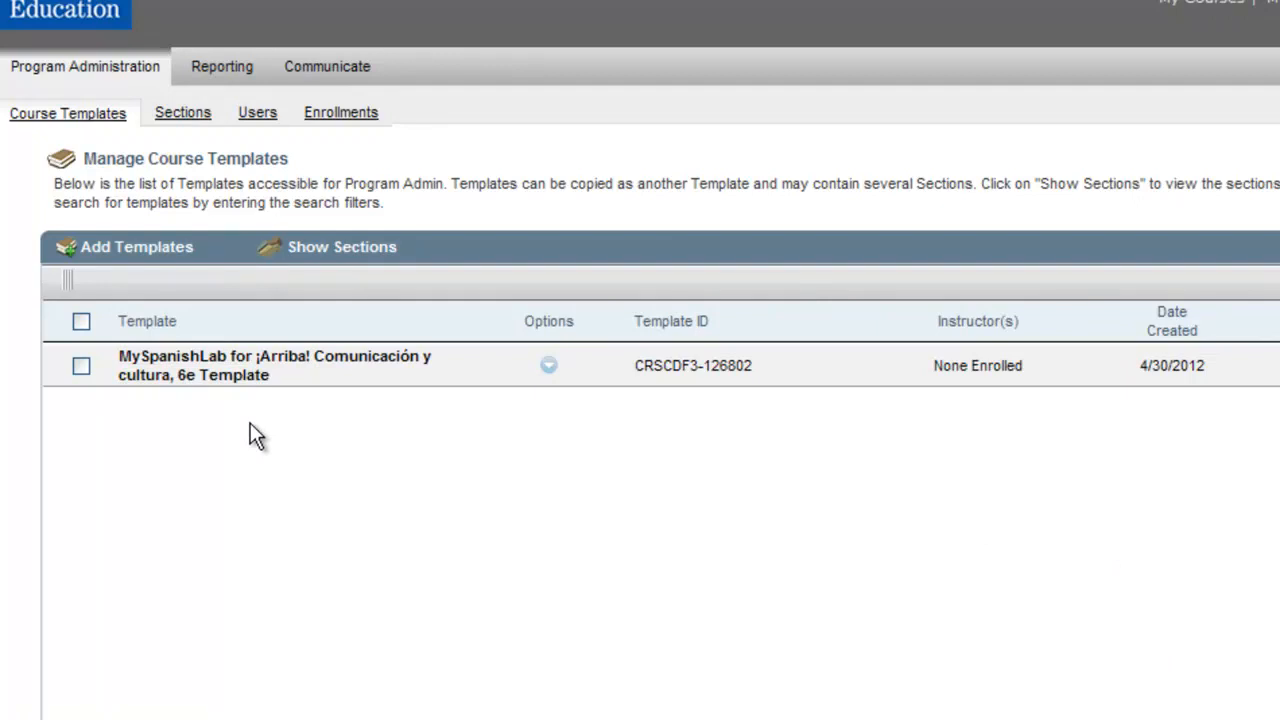
Open the MySpanishLab for ¡Arriba! 6e template to view its course pages and return to the program.
{"action": "left_click", "coordinate": [217, 371]}
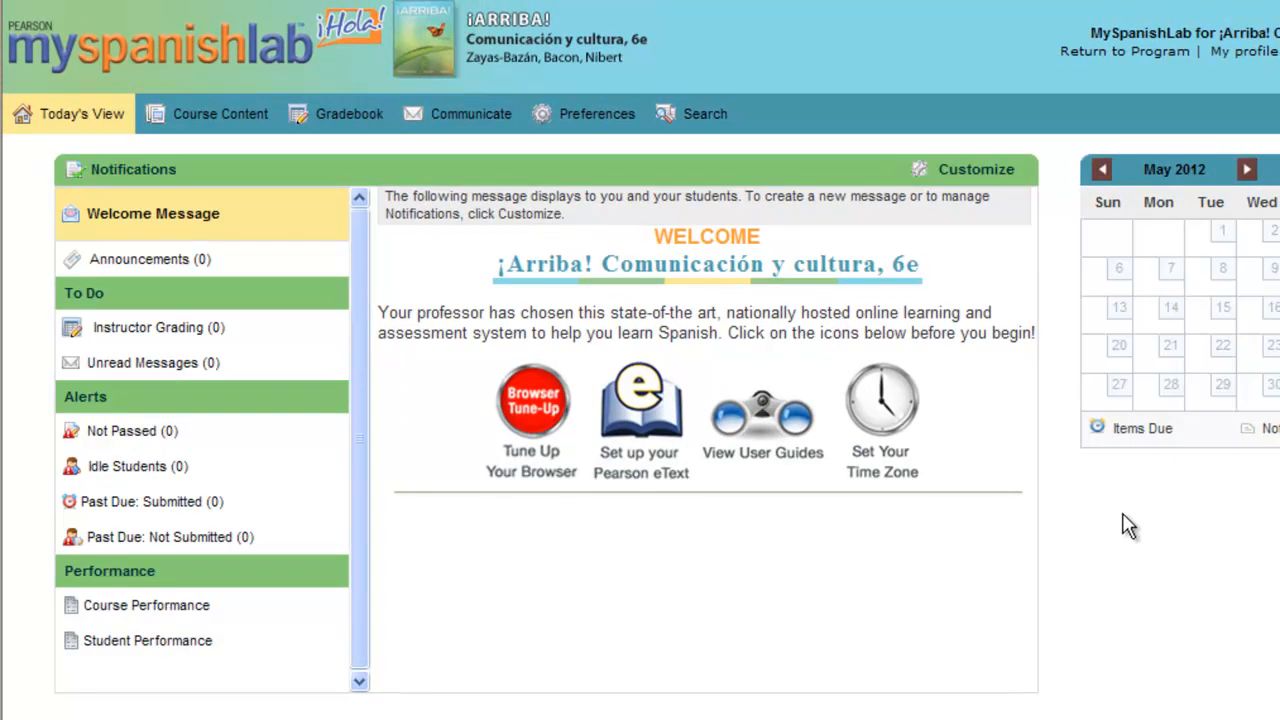
{"action": "mouse_move", "coordinate": [232, 116]}
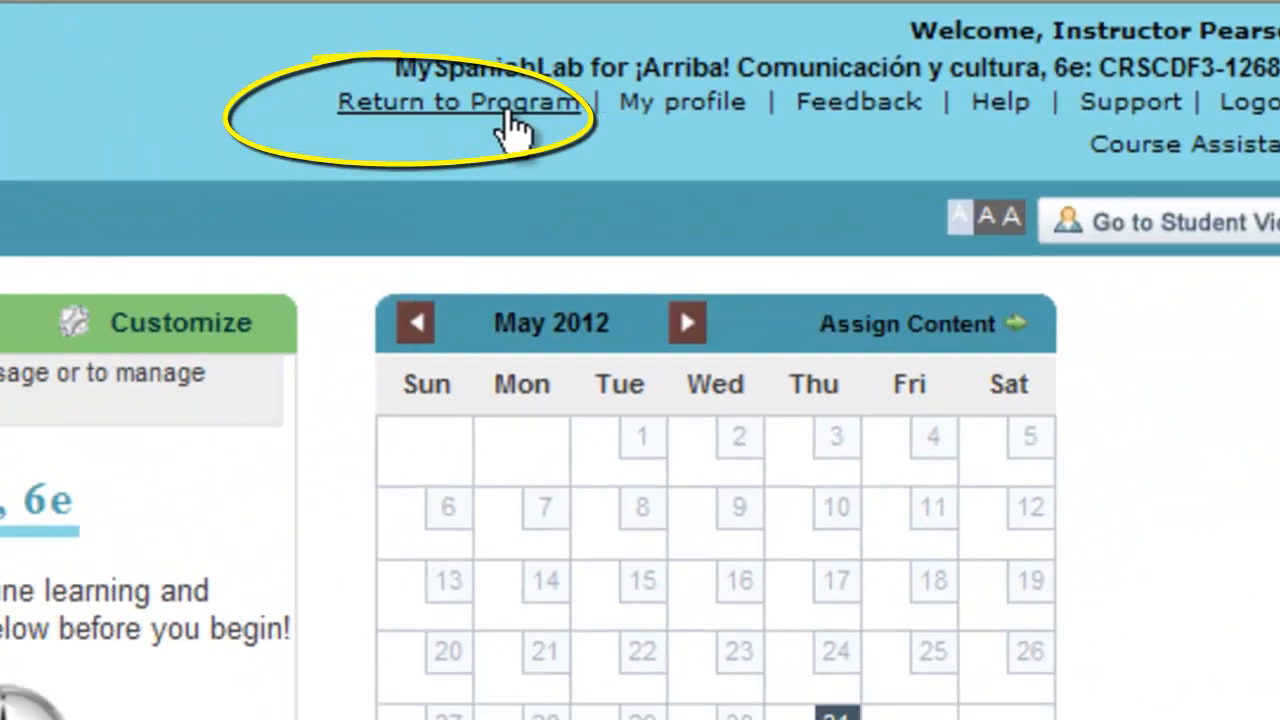
{"action": "left_click", "coordinate": [465, 118]}
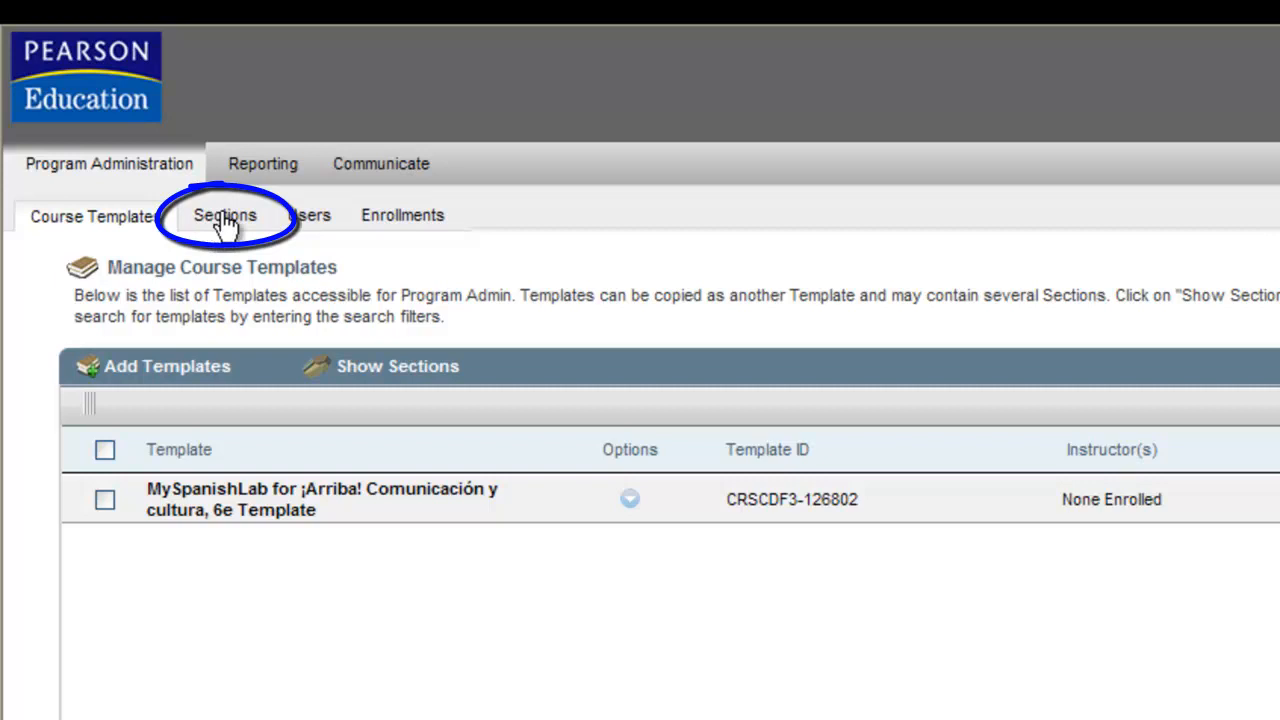
Start a new section in the program and name it "SPN 100 Section 1 MWF 12:00".
{"action": "left_click", "coordinate": [222, 216]}
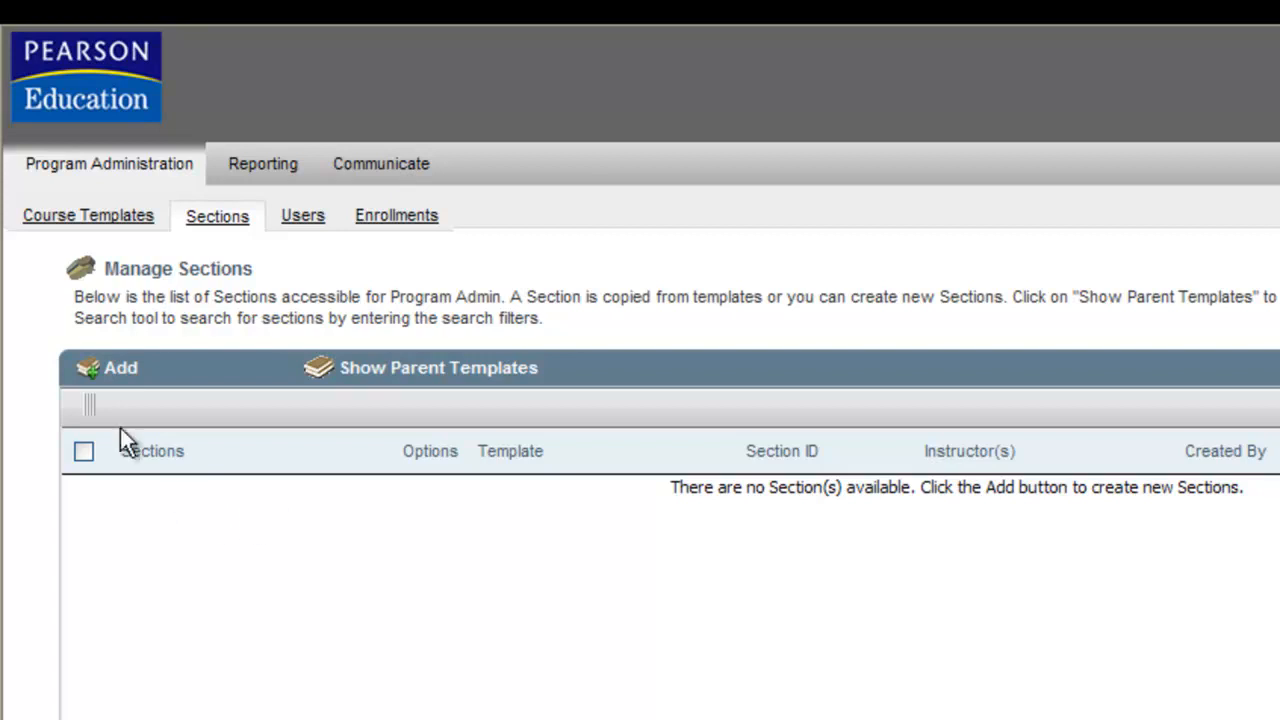
{"action": "left_click", "coordinate": [117, 372]}
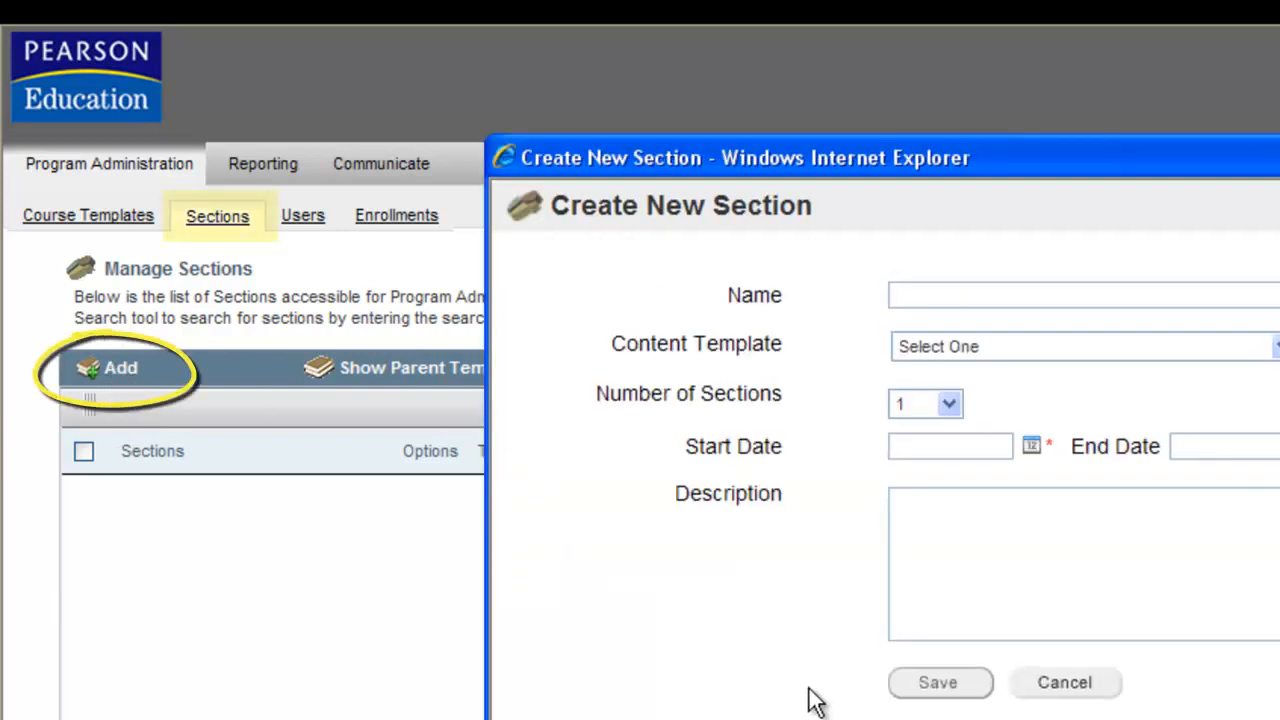
{"action": "left_click", "coordinate": [907, 284]}
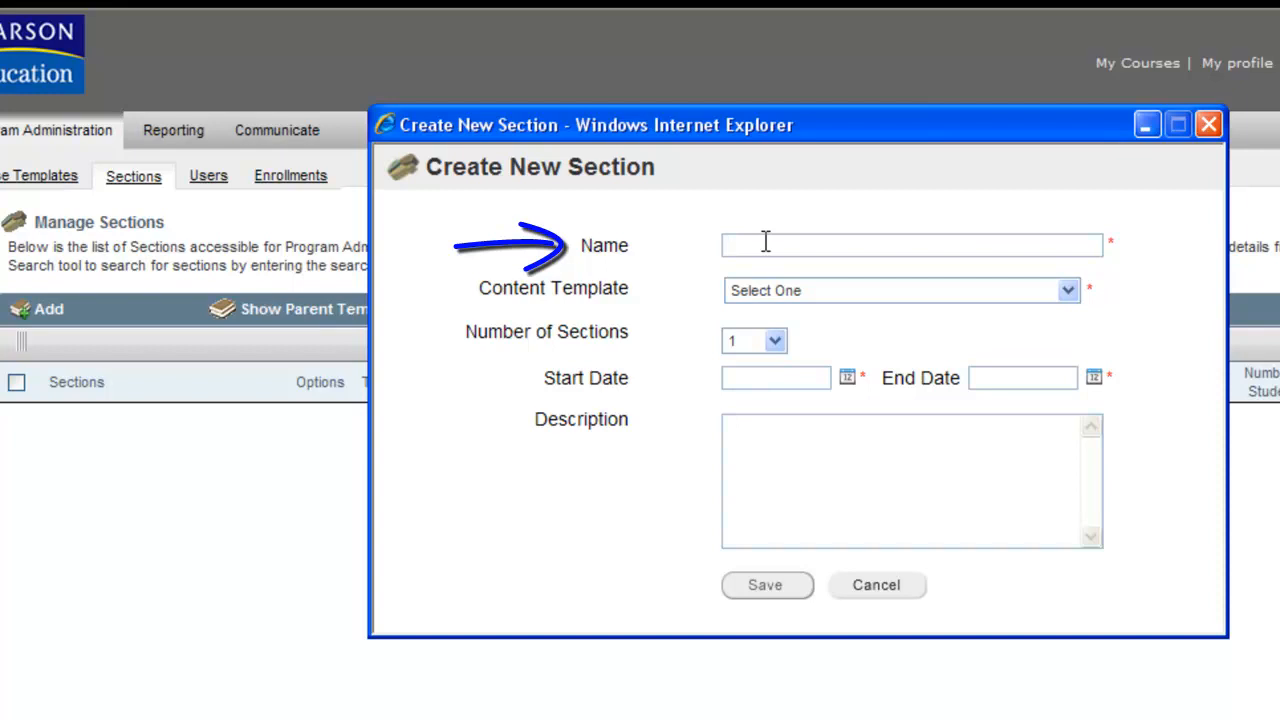
{"action": "type", "text": "SPN 100 Section 1 MWF 12:00"}
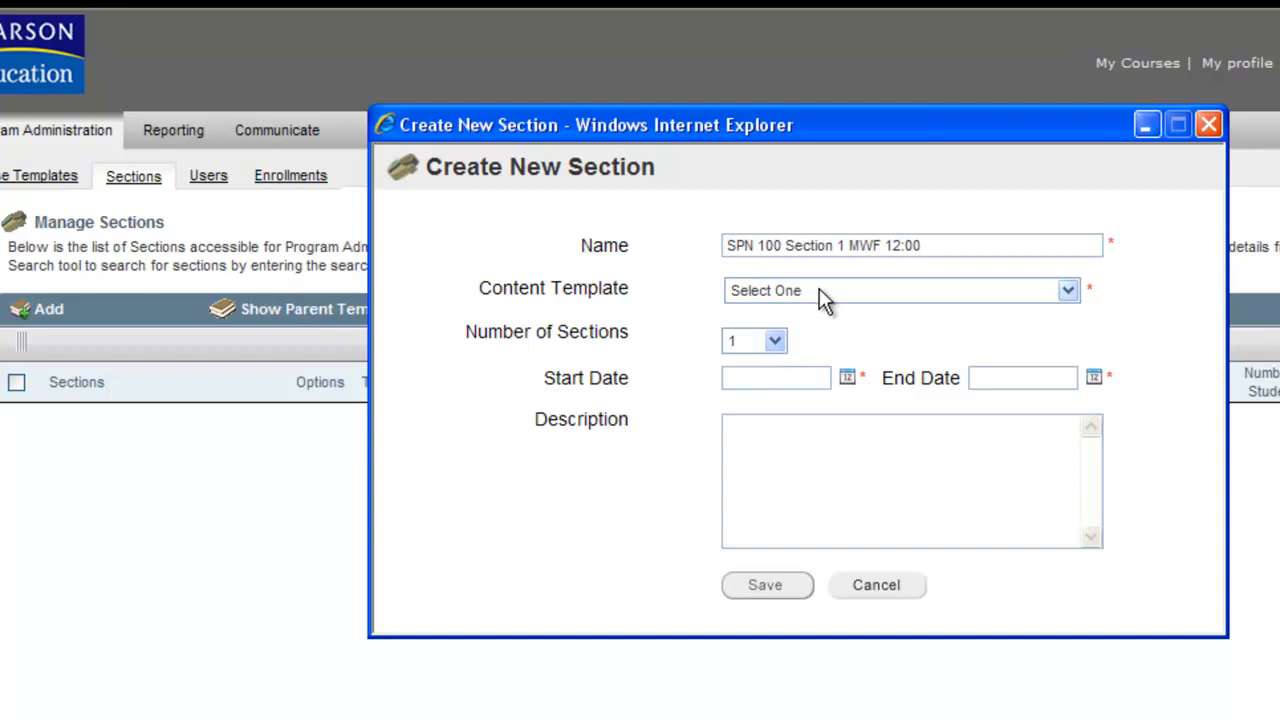
Set the new section's content template to MySpanishLab for ¡Arriba! Comunicación y cultura, 6e.
{"action": "left_click", "coordinate": [1065, 292]}
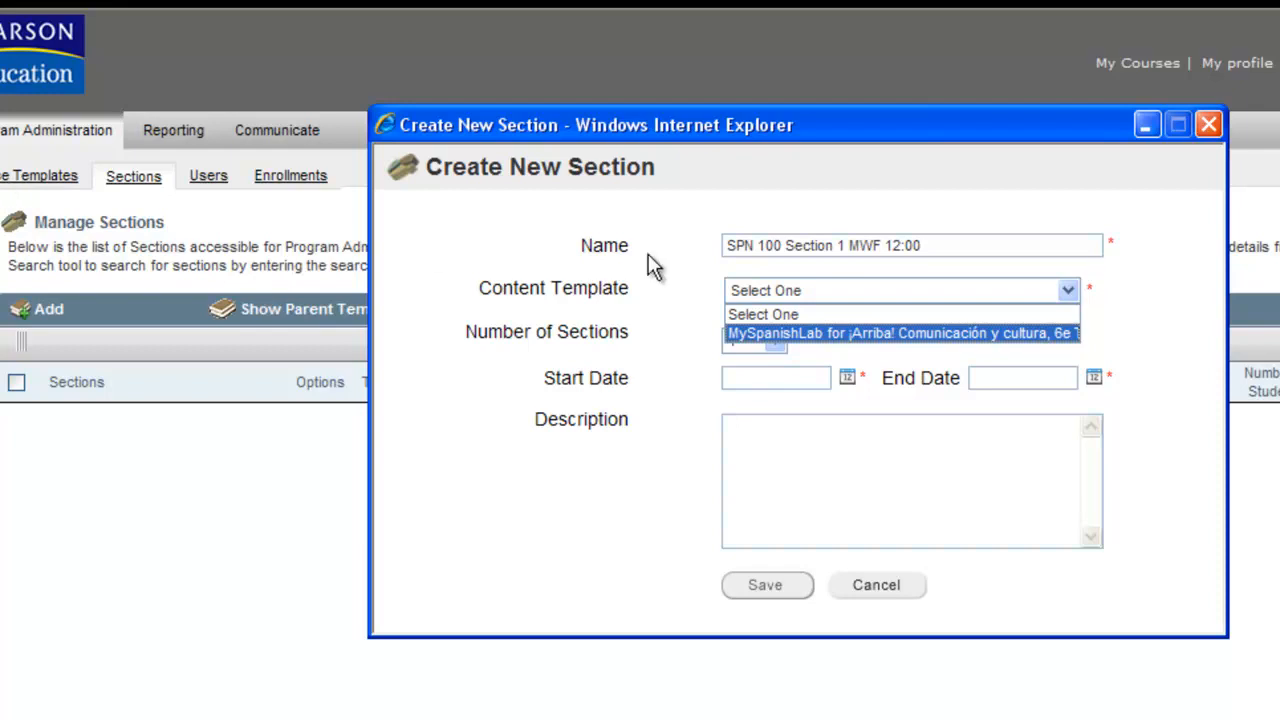
{"action": "left_click", "coordinate": [938, 333]}
{"action": "left_click", "coordinate": [909, 301]}
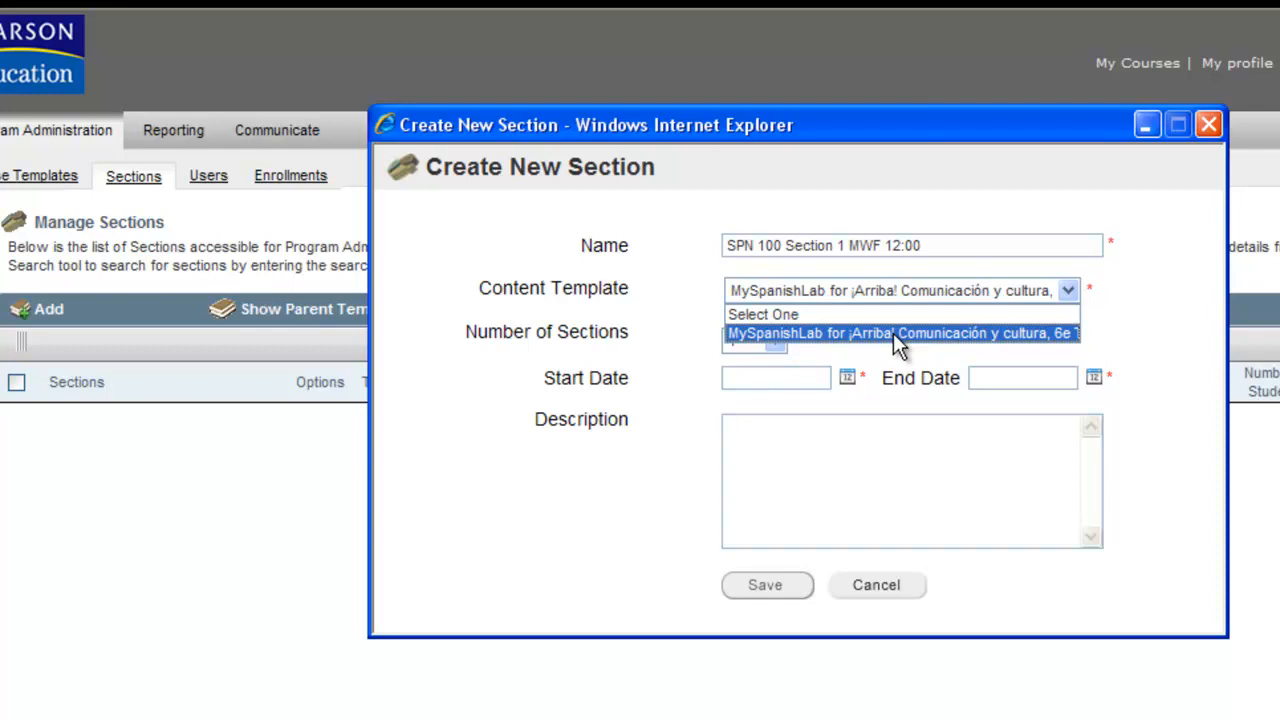
{"action": "left_click", "coordinate": [893, 333]}
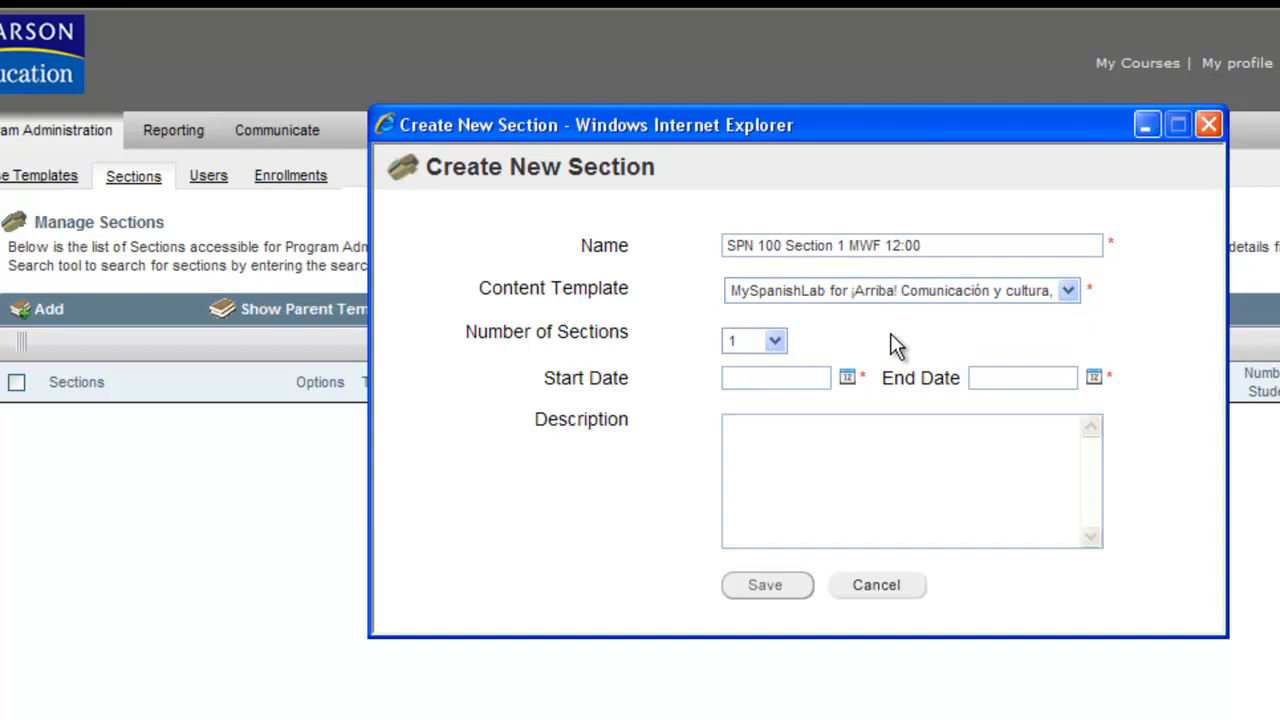
Set the number of sections to create to 2.
{"action": "left_click", "coordinate": [776, 341]}
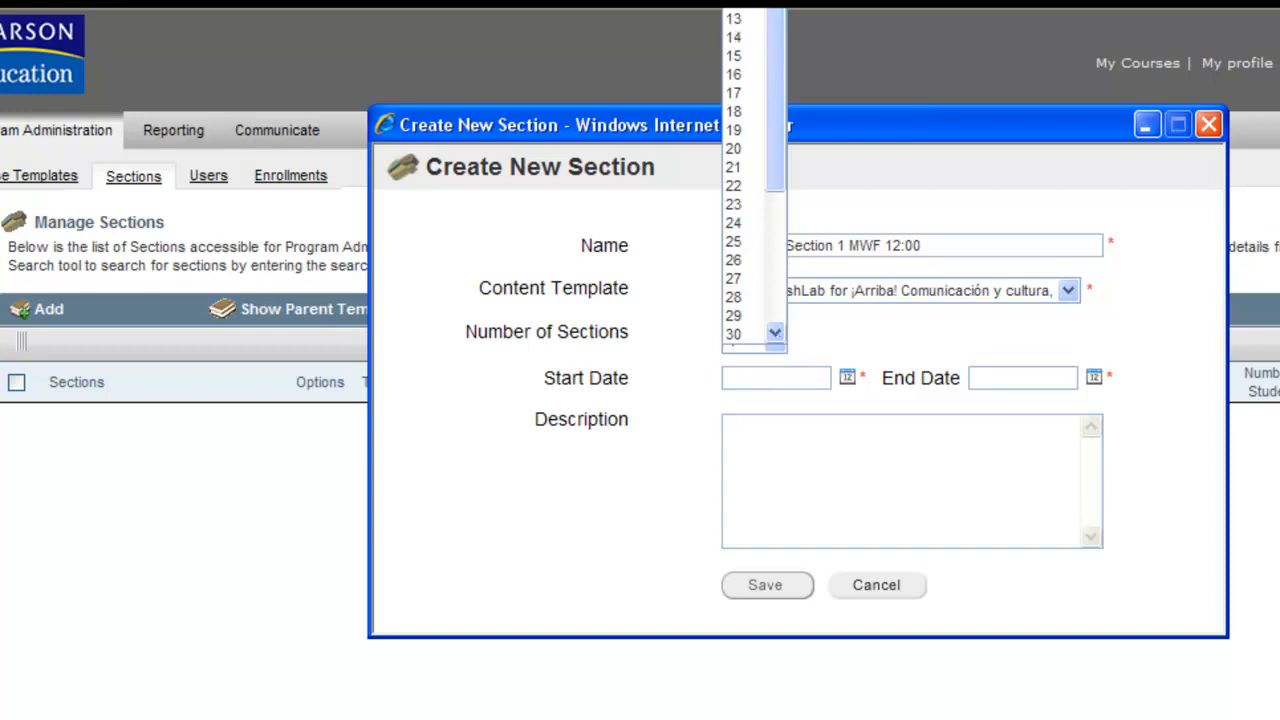
{"action": "left_click", "coordinate": [742, 4]}
{"action": "left_click", "coordinate": [841, 330]}
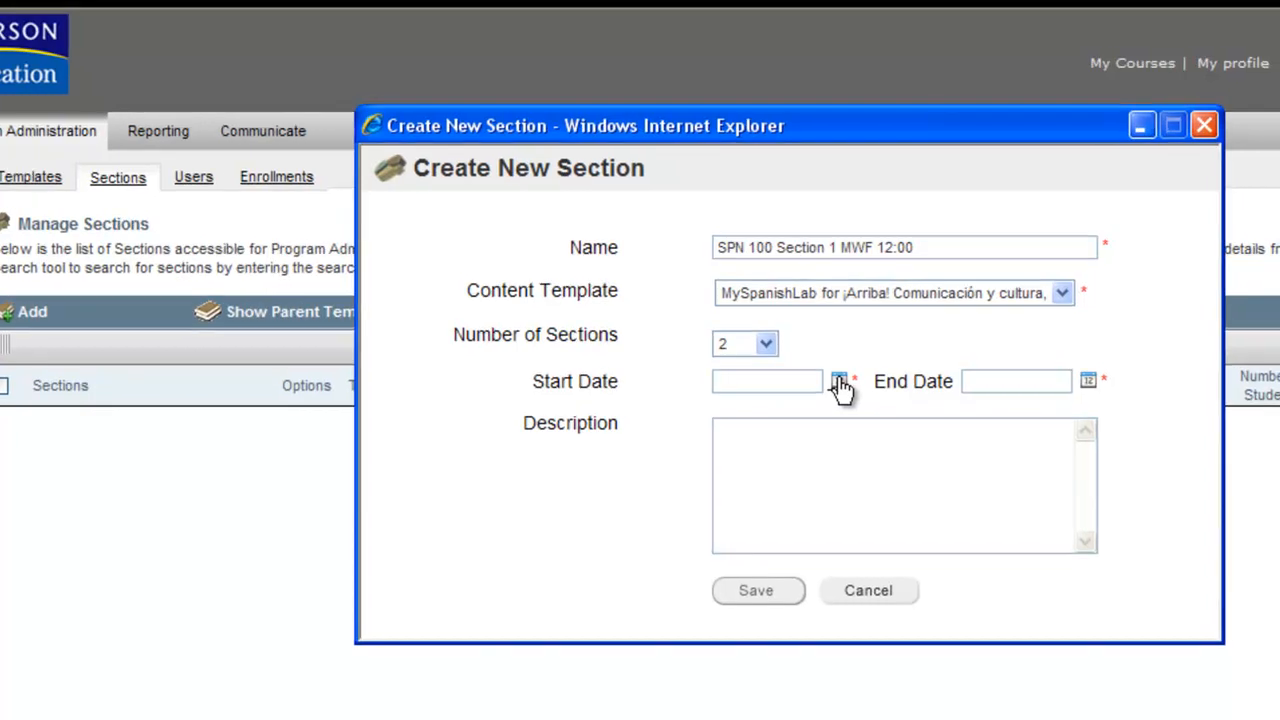
Set the new sections' start date to 5/31/2012 and end date to 12/28/2012.
{"action": "left_click", "coordinate": [699, 439]}
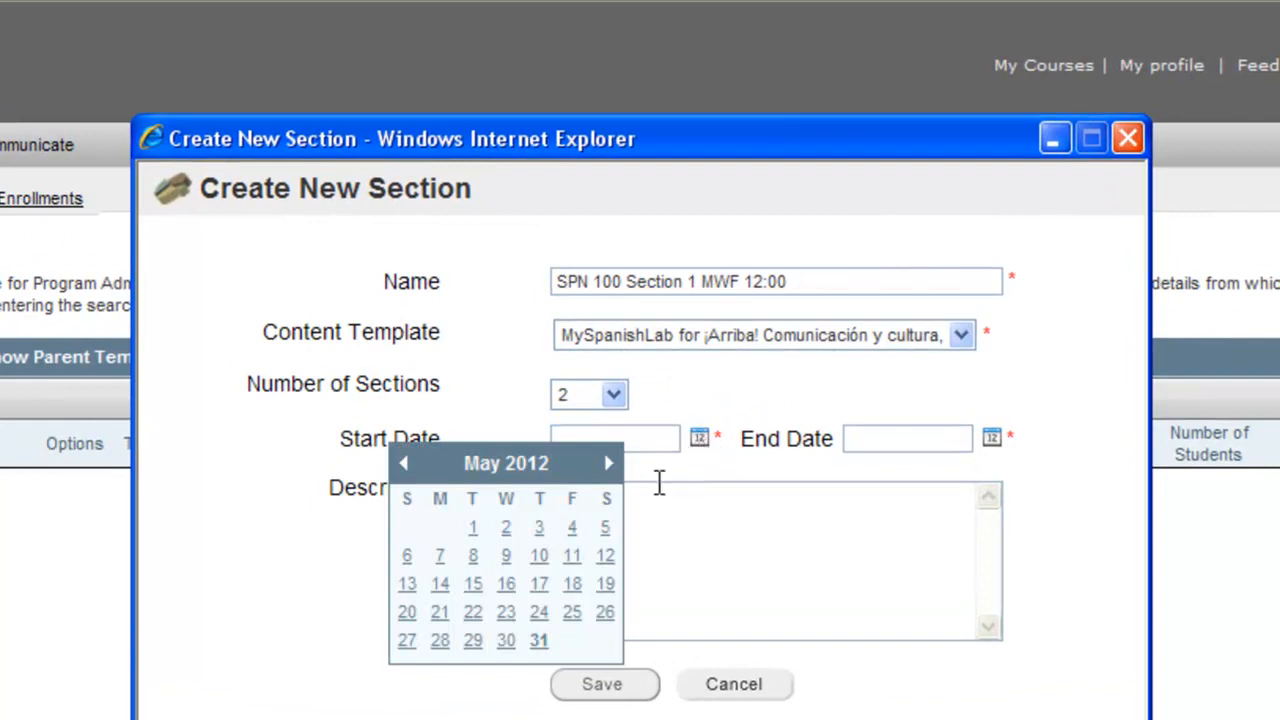
{"action": "left_click", "coordinate": [539, 640]}
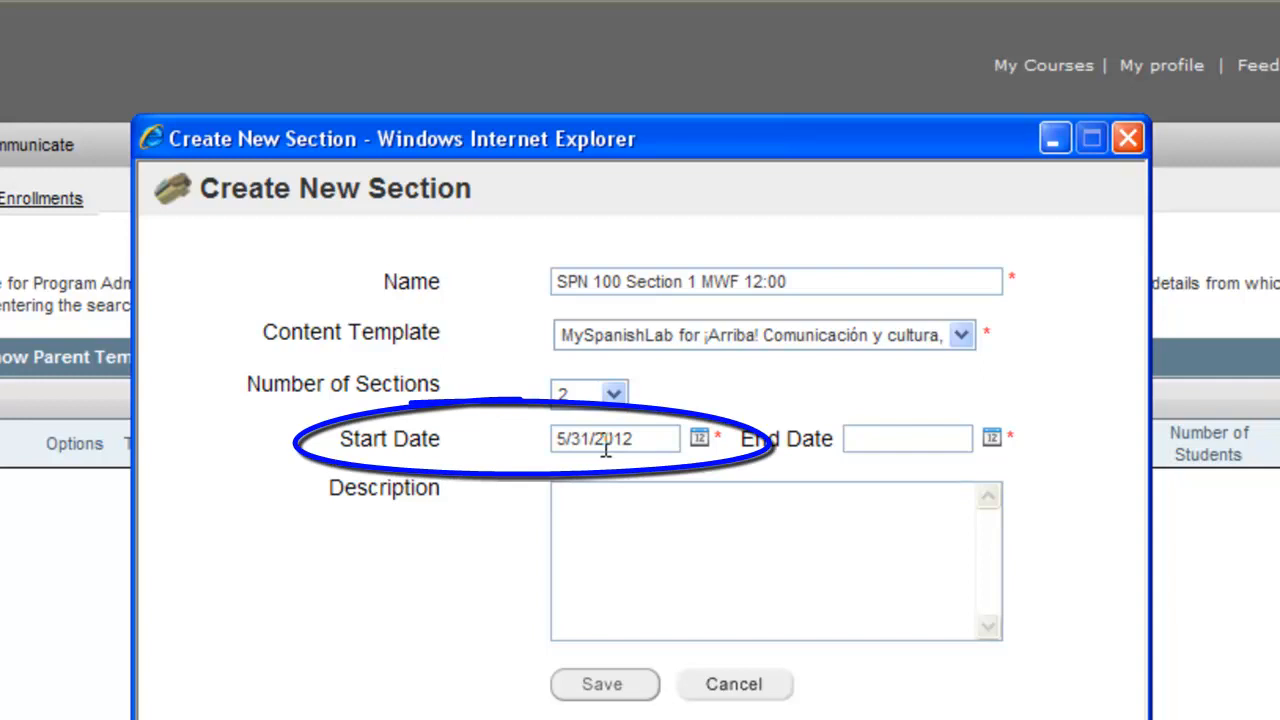
{"action": "left_click", "coordinate": [992, 440]}
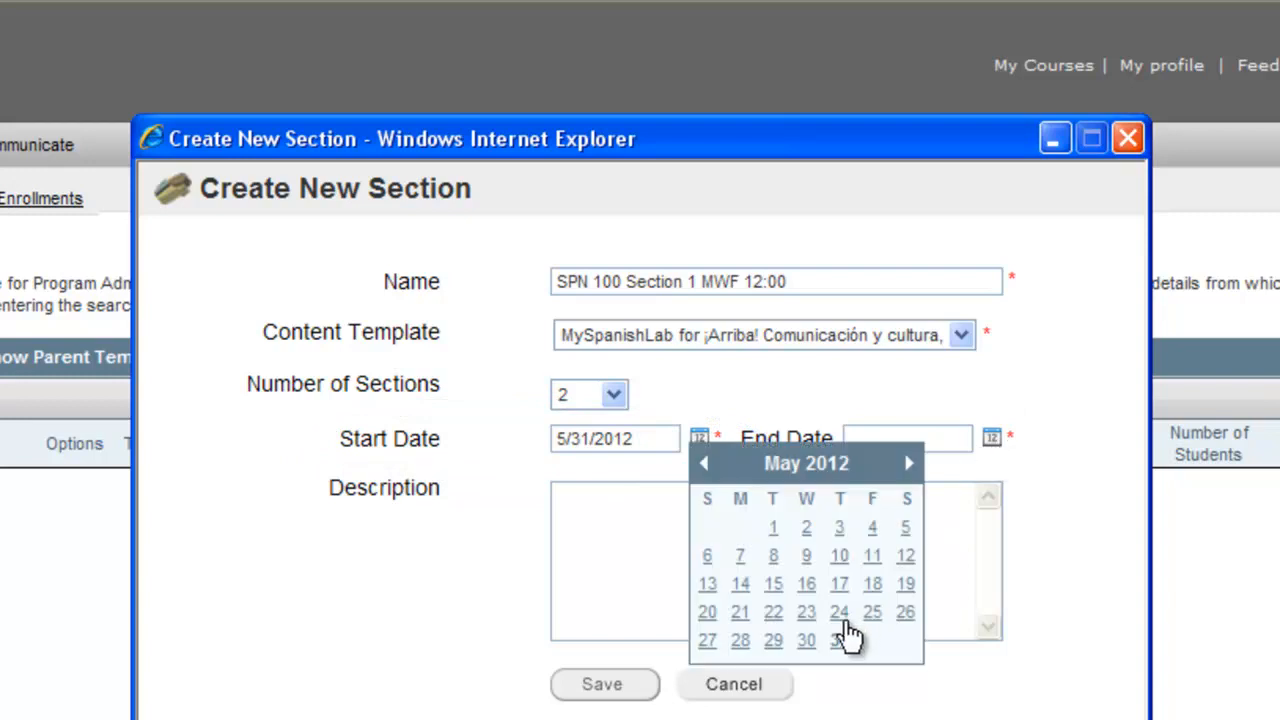
{"action": "left_click", "coordinate": [909, 462]}
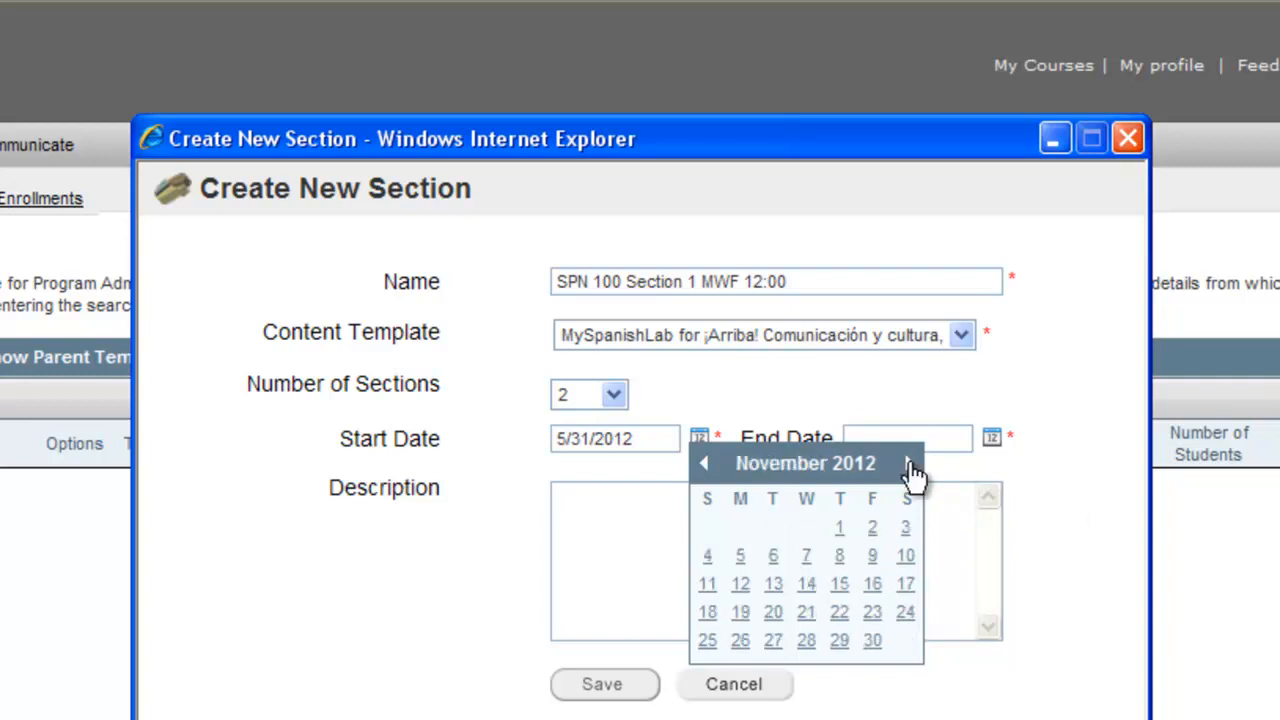
{"action": "left_click", "coordinate": [909, 462]}
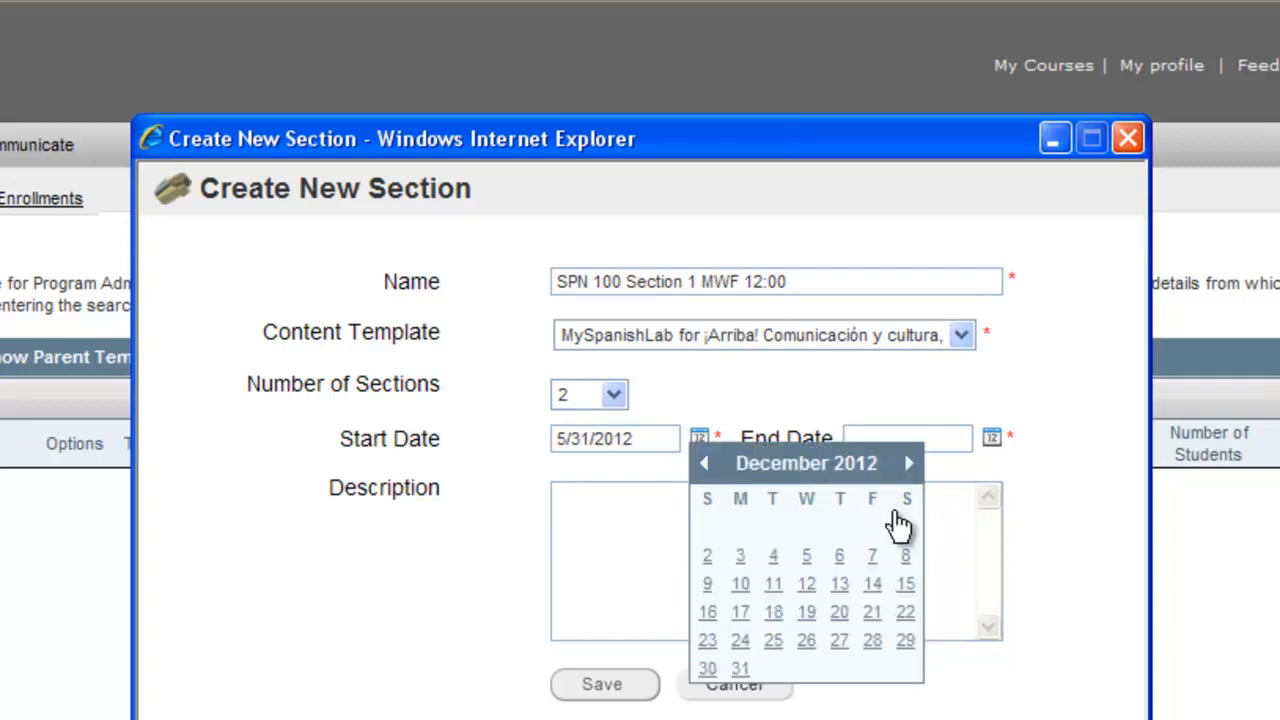
{"action": "left_click", "coordinate": [872, 660]}
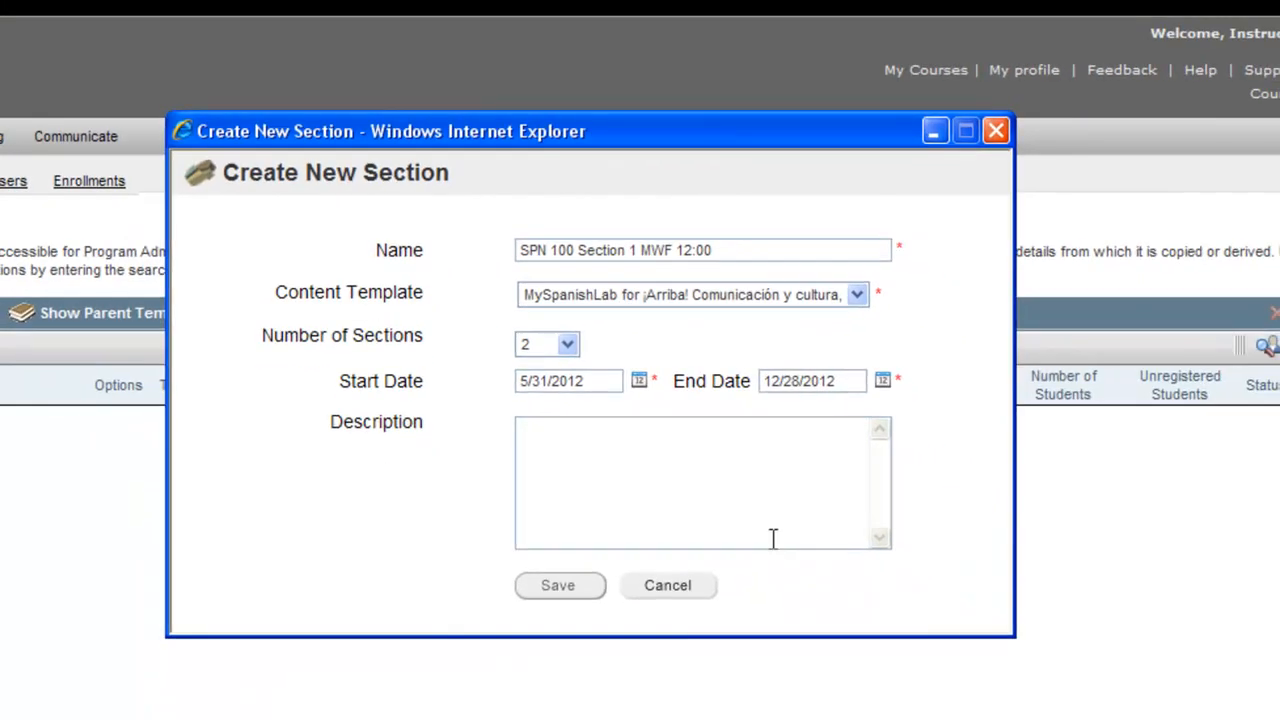
Save the new sections without a description and refresh the program's list of sections.
{"action": "left_click", "coordinate": [667, 437]}
{"action": "left_click", "coordinate": [557, 588]}
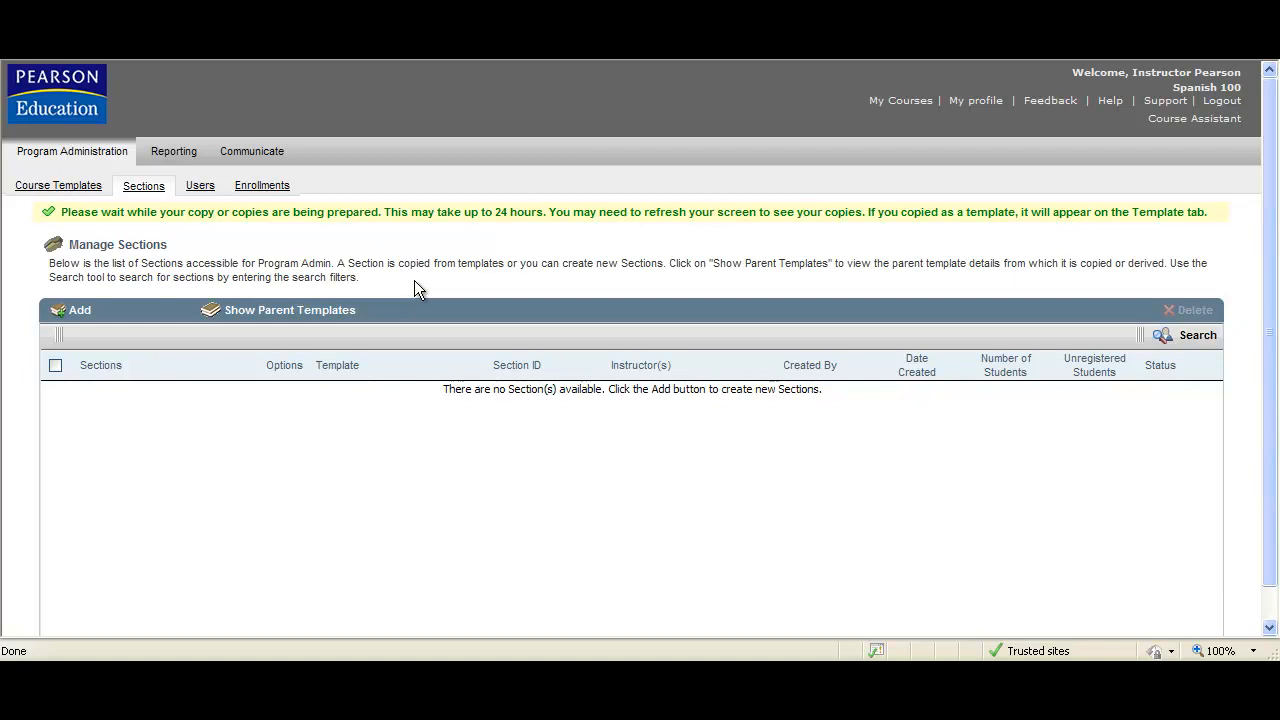
{"action": "key", "text": "F5"}
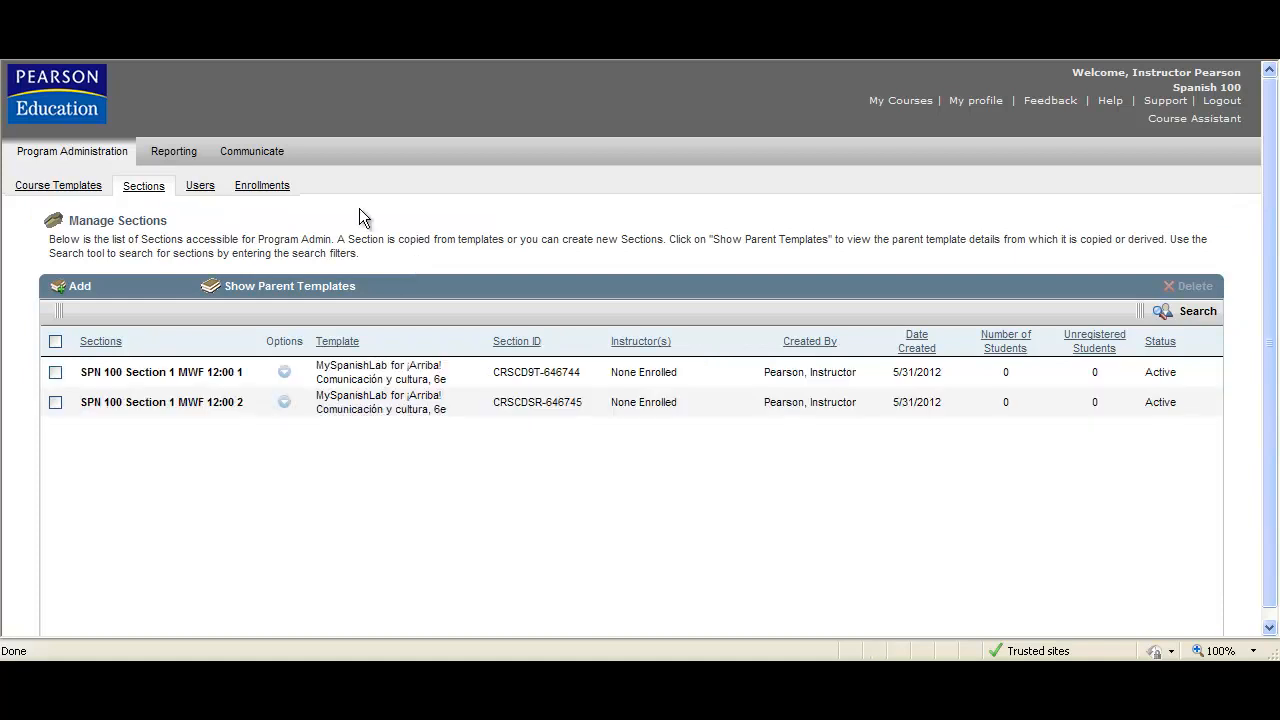
{"action": "left_click", "coordinate": [143, 192]}
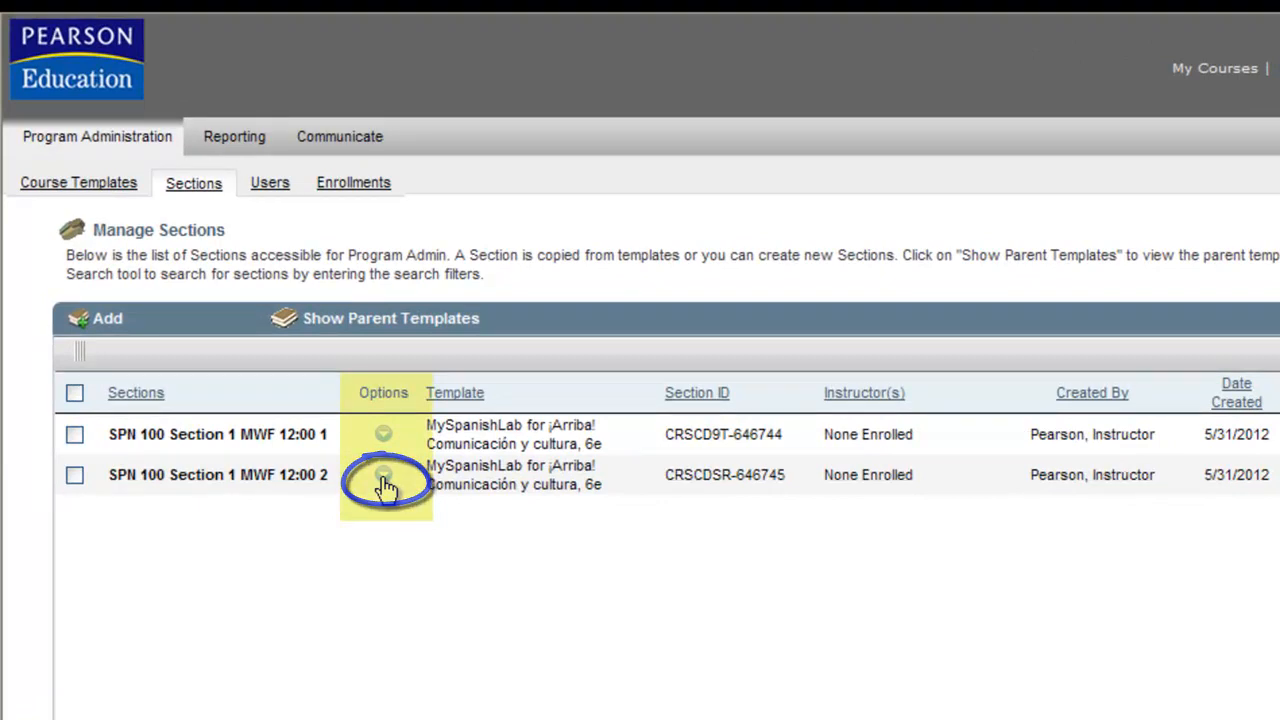
Rename the second section, SPN 100 Section 1 MWF 12:00 2, as "SPN 100 Section 1 MWF 2:00".
{"action": "left_click", "coordinate": [383, 478]}
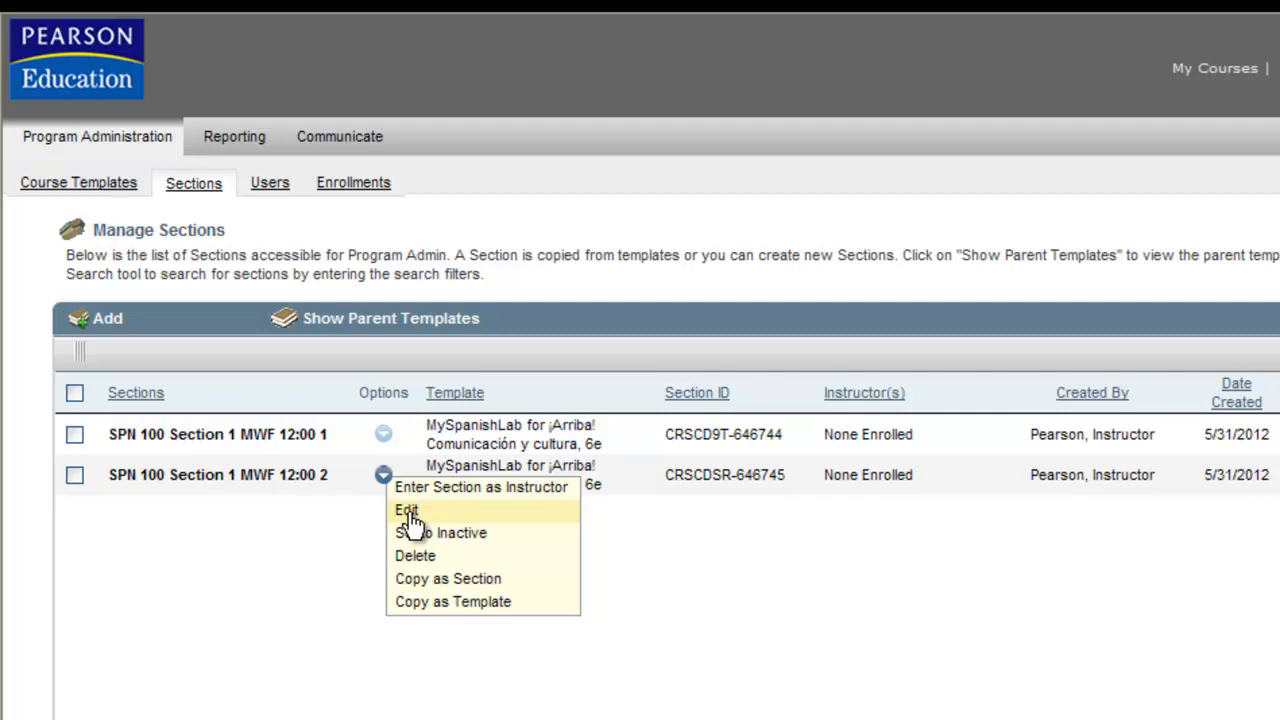
{"action": "left_click", "coordinate": [407, 511]}
{"action": "left_click_drag", "start_coordinate": [912, 385], "coordinate": [982, 385]}
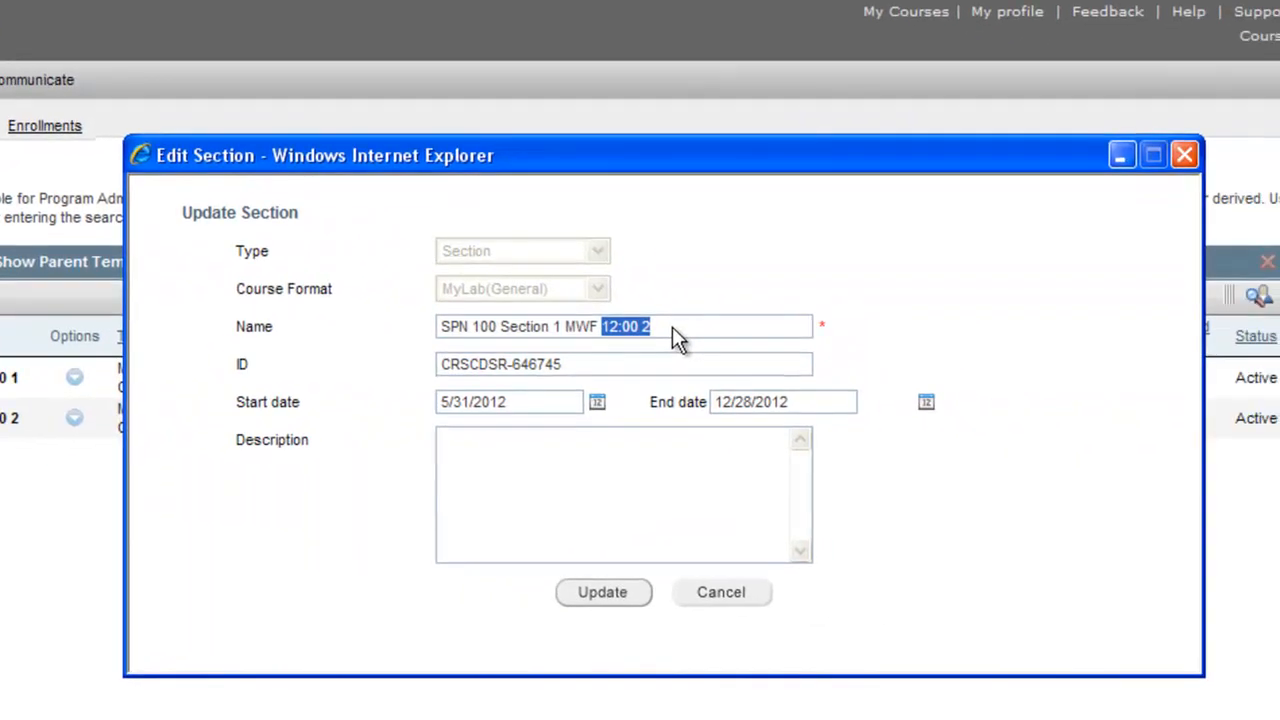
{"action": "key", "text": "Delete"}
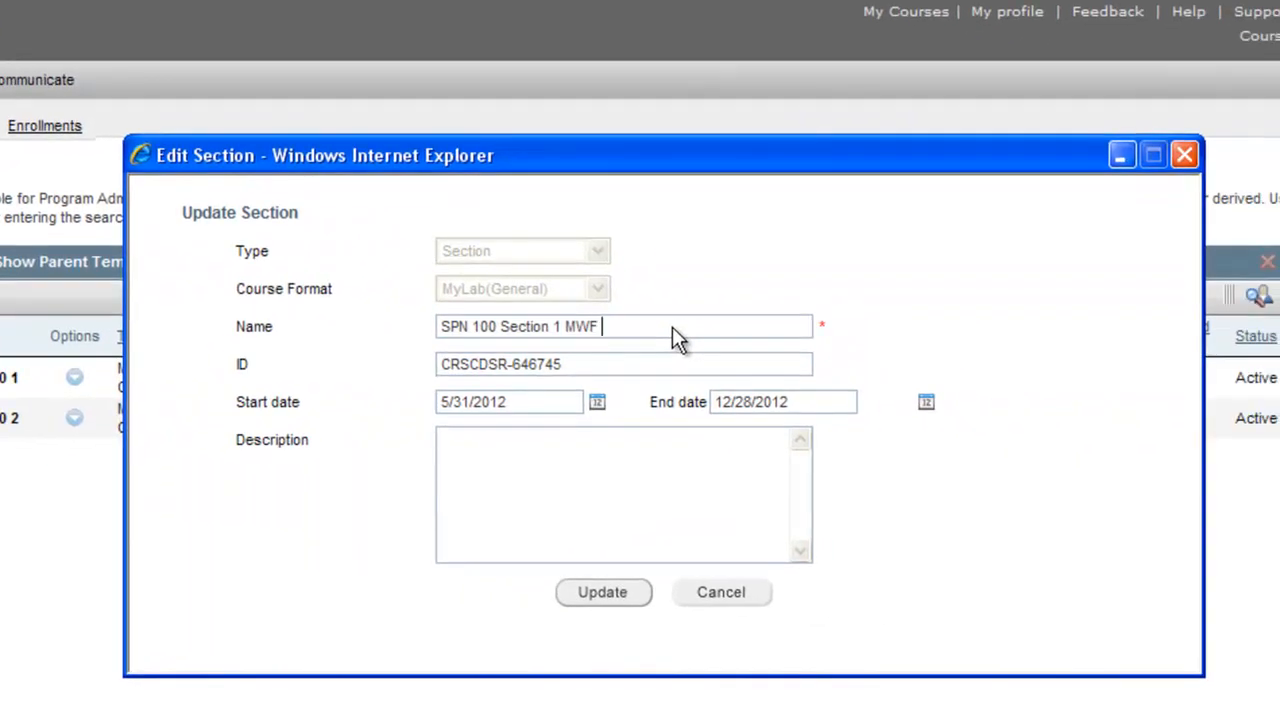
{"action": "type", "text": "2:00"}
{"action": "left_click", "coordinate": [603, 593]}
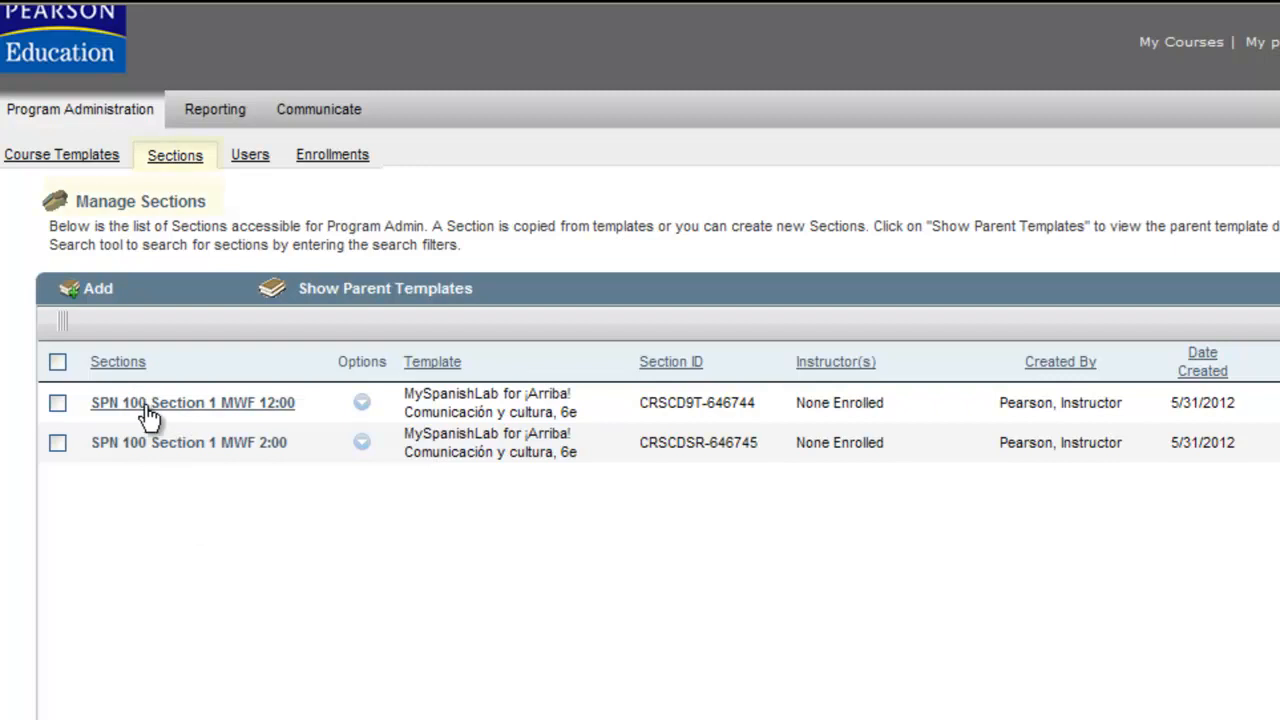
Open the SPN 100 Section 1 MWF 12:00 section to examine its name and ID in the page header, and return to the program.
{"action": "left_click", "coordinate": [203, 410]}
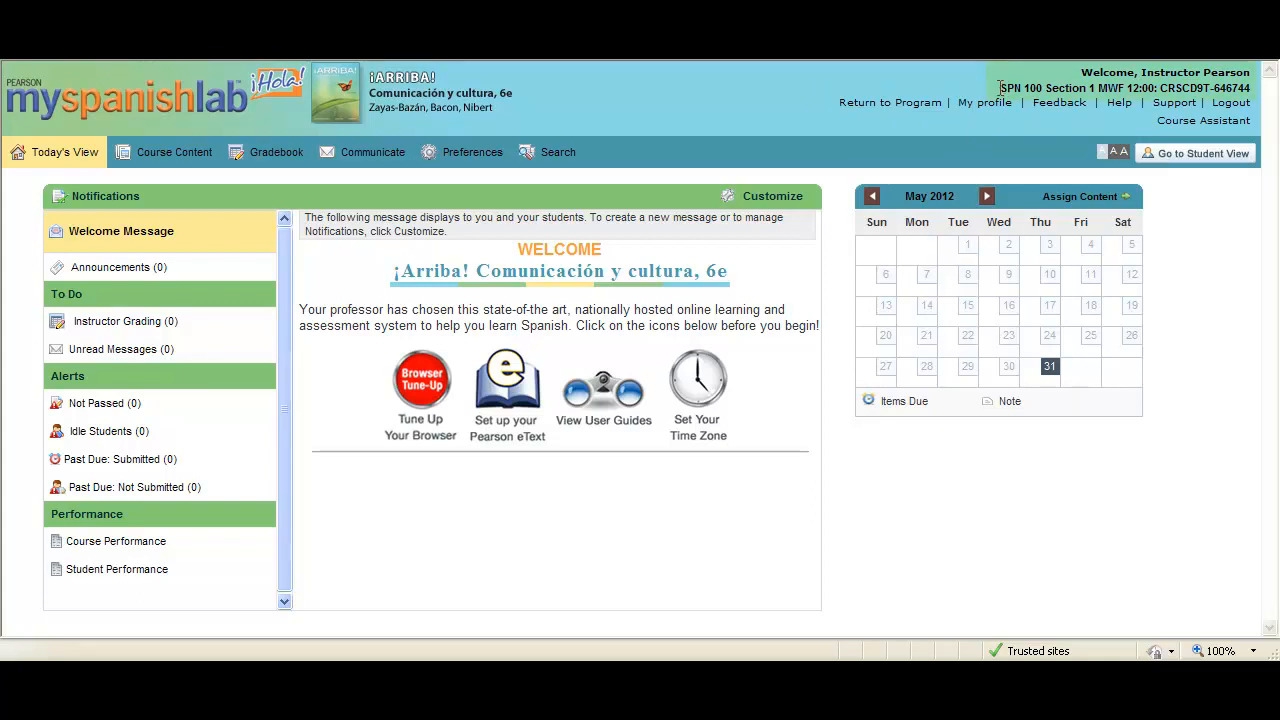
{"action": "left_click_drag", "start_coordinate": [1000, 88], "coordinate": [1041, 112]}
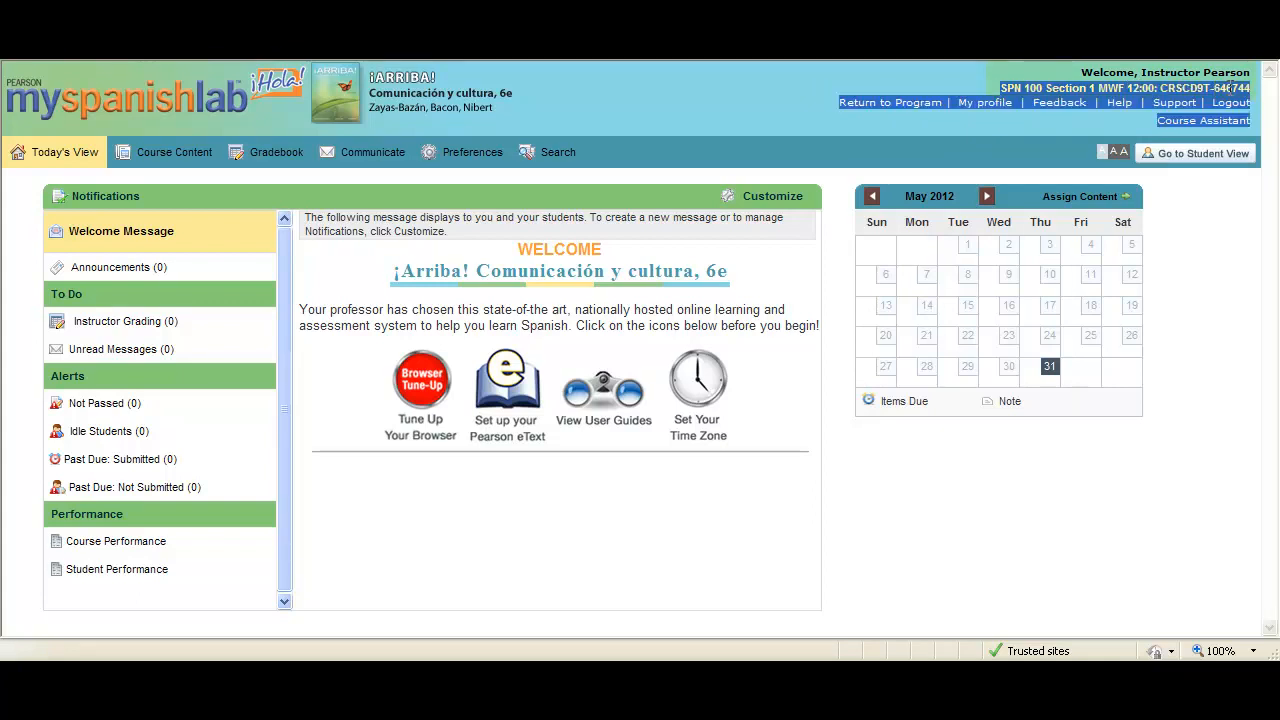
{"action": "left_click", "coordinate": [1036, 130]}
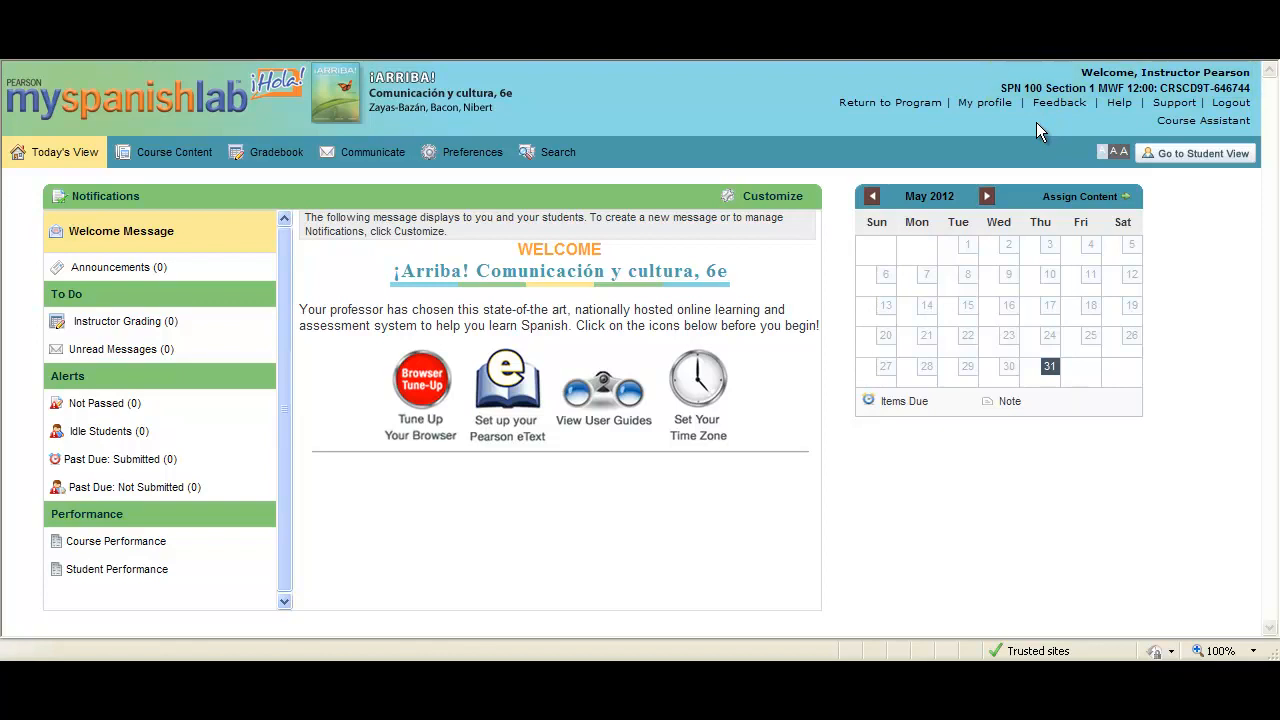
{"action": "left_click", "coordinate": [876, 106]}
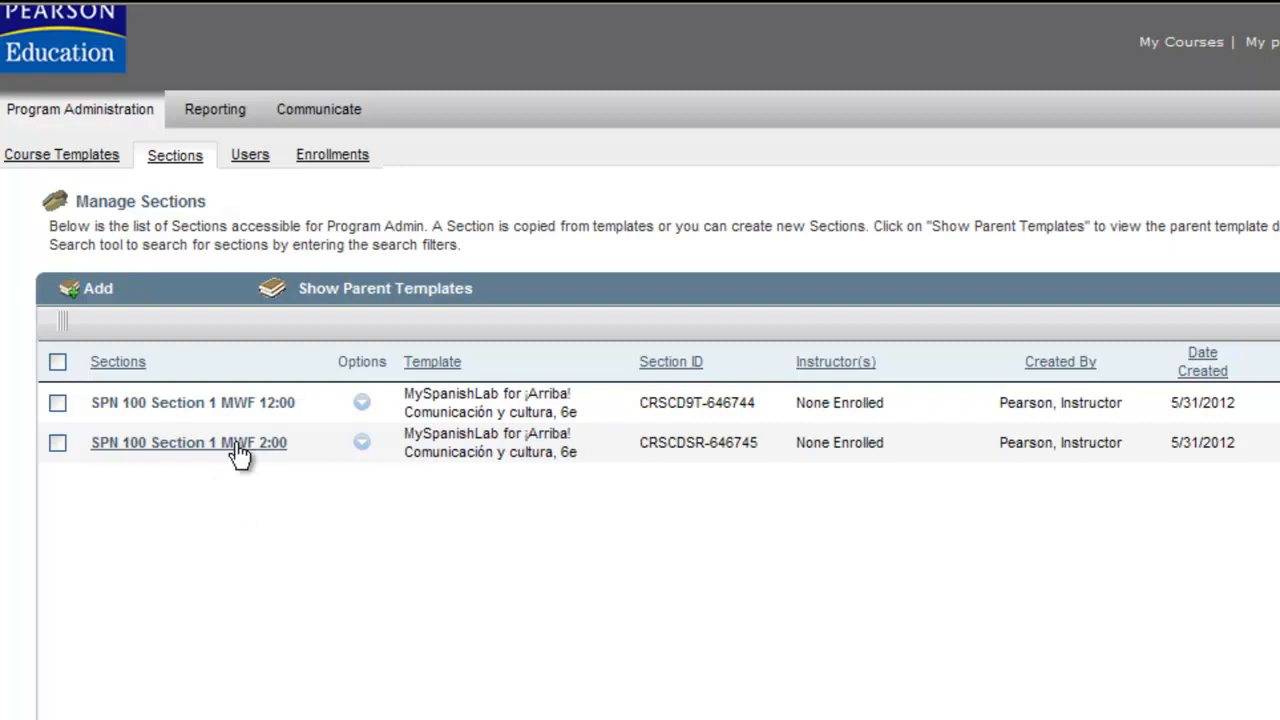
Review the actions available for the SPN 100 Section 1 MWF 2:00 section, including copying it as a section or template.
{"action": "left_click", "coordinate": [362, 444]}
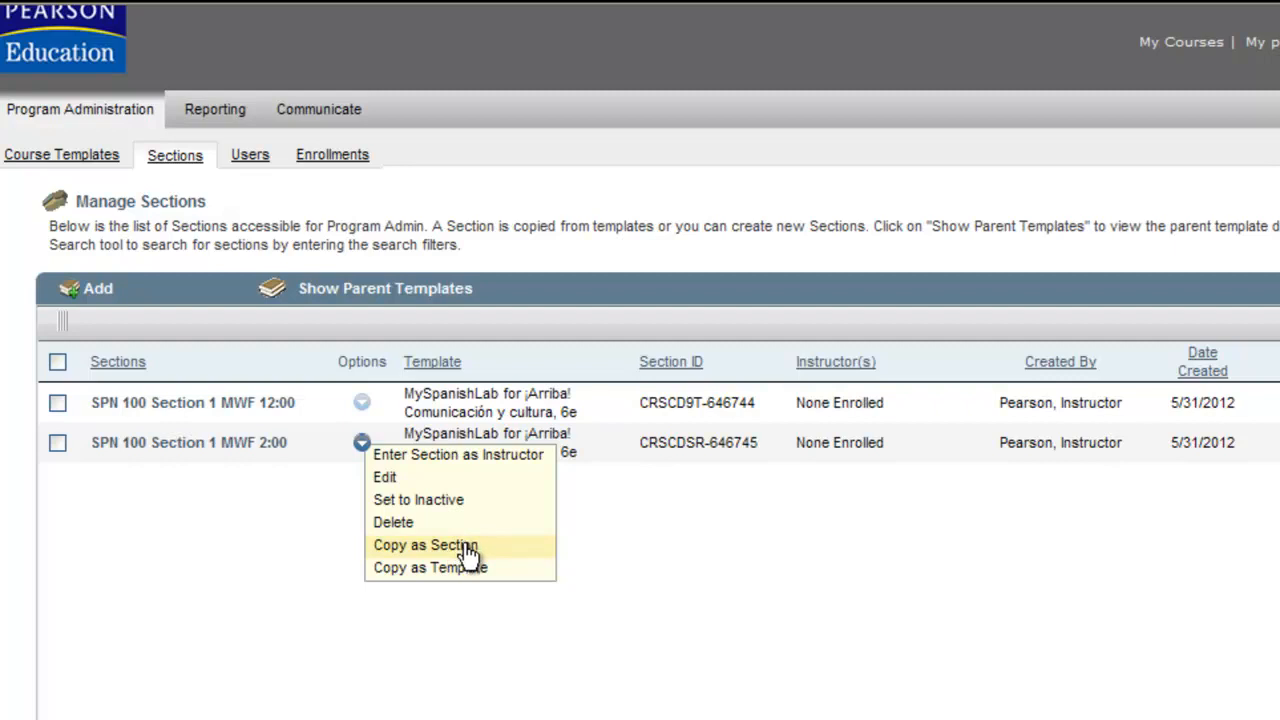
{"action": "left_click", "coordinate": [620, 558]}
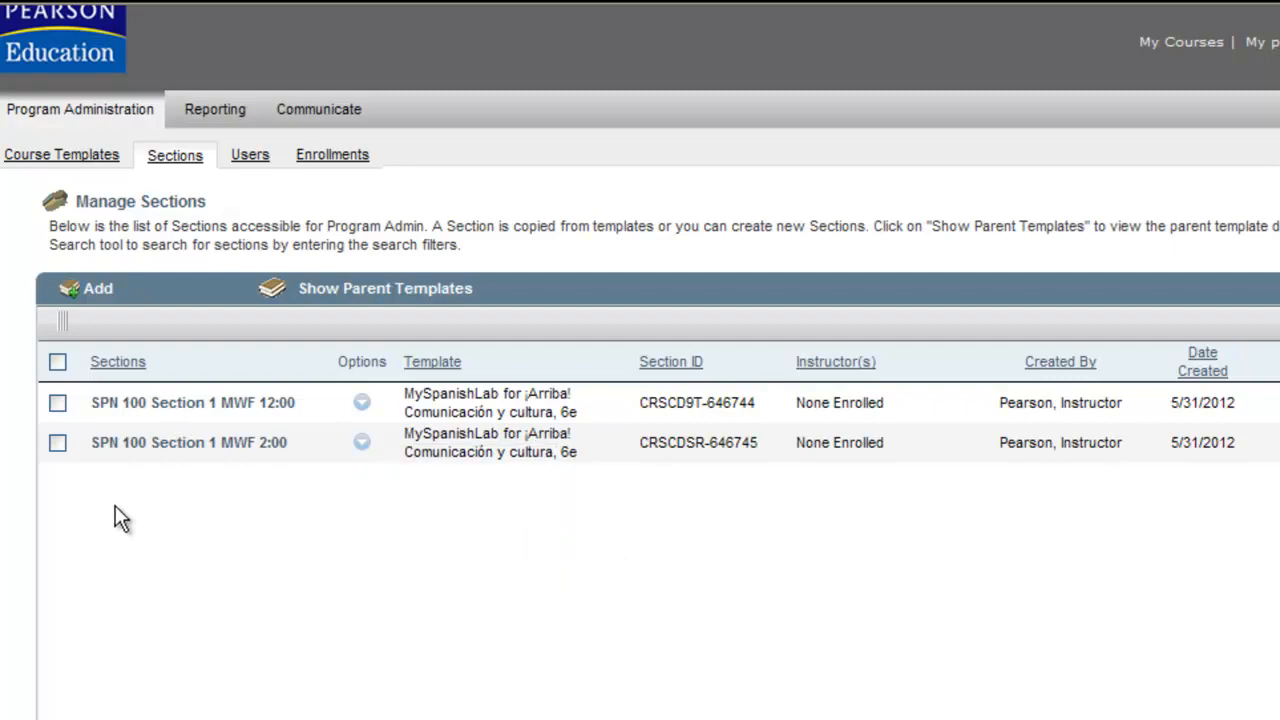